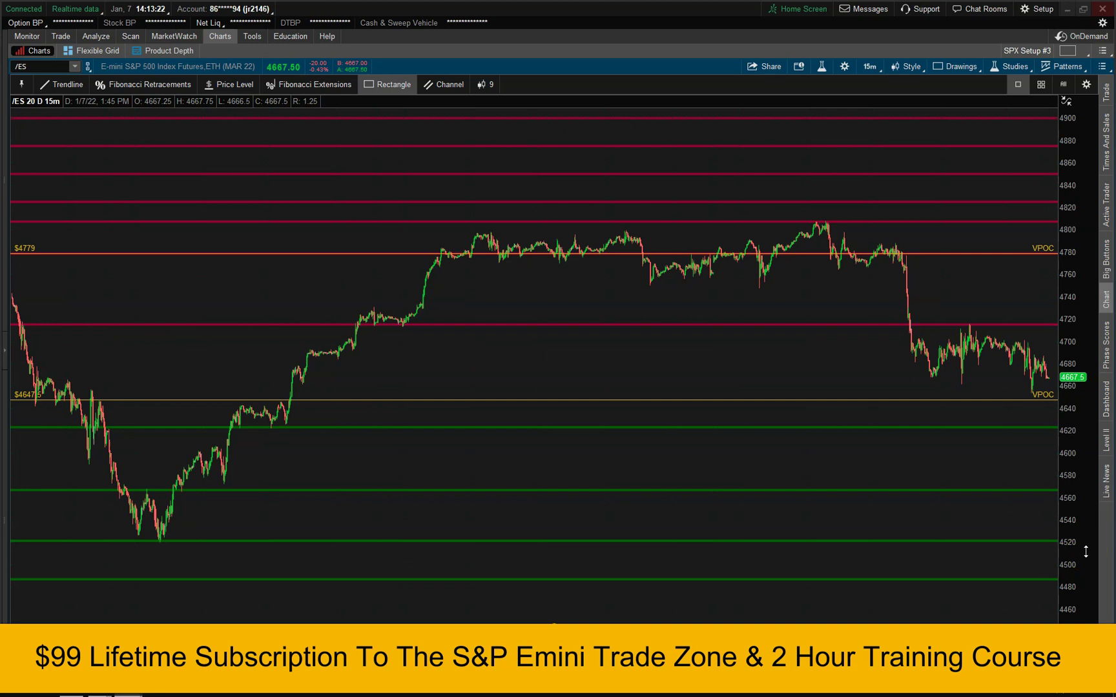
- Leave the /ES trade-zone chart for the Daytradingfearless members page in Firefox
click(1058, 229)
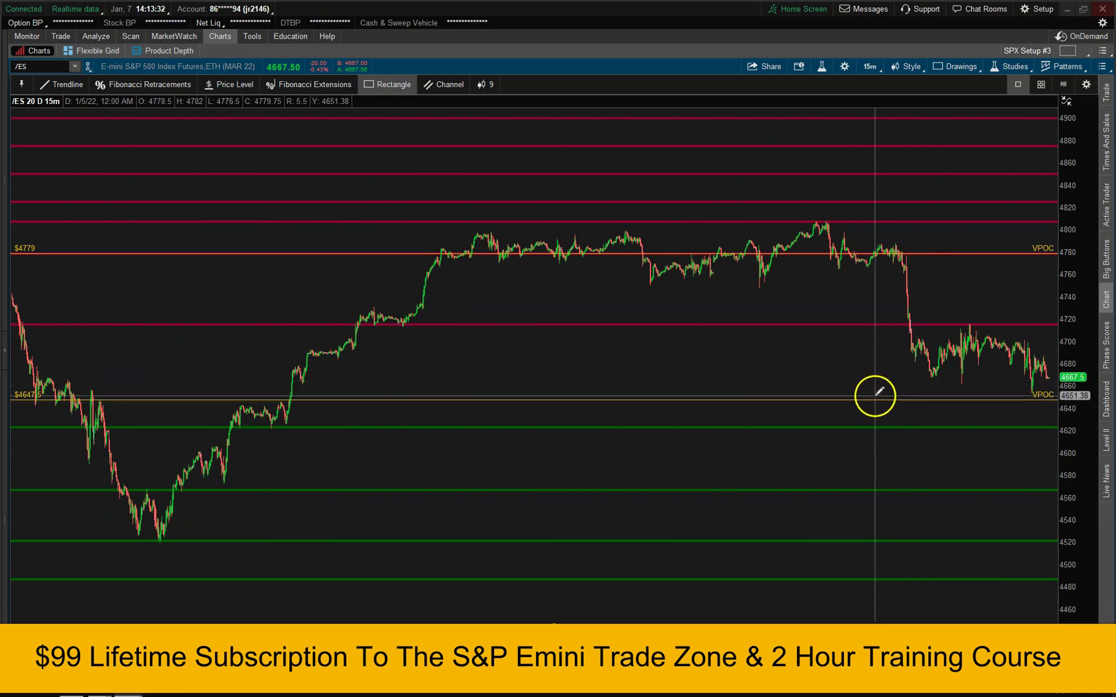
click(72, 695)
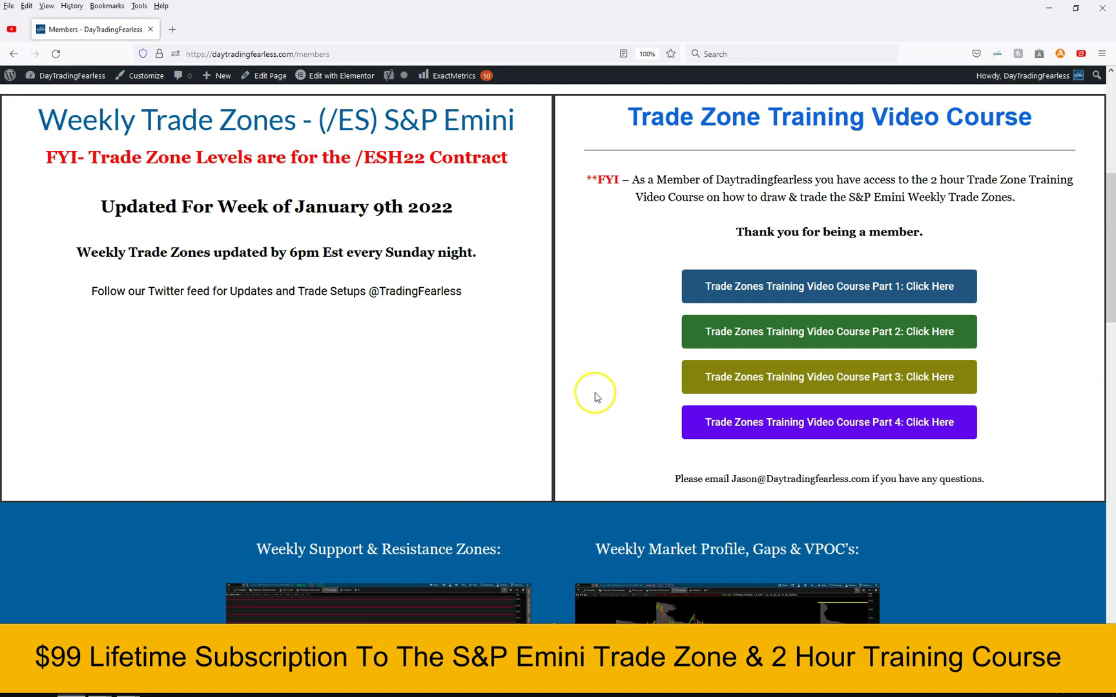
- Scroll down the members page past the weekly /ES trade zones
scroll(593, 393, down, 4)
scroll(610, 420, down, 3)
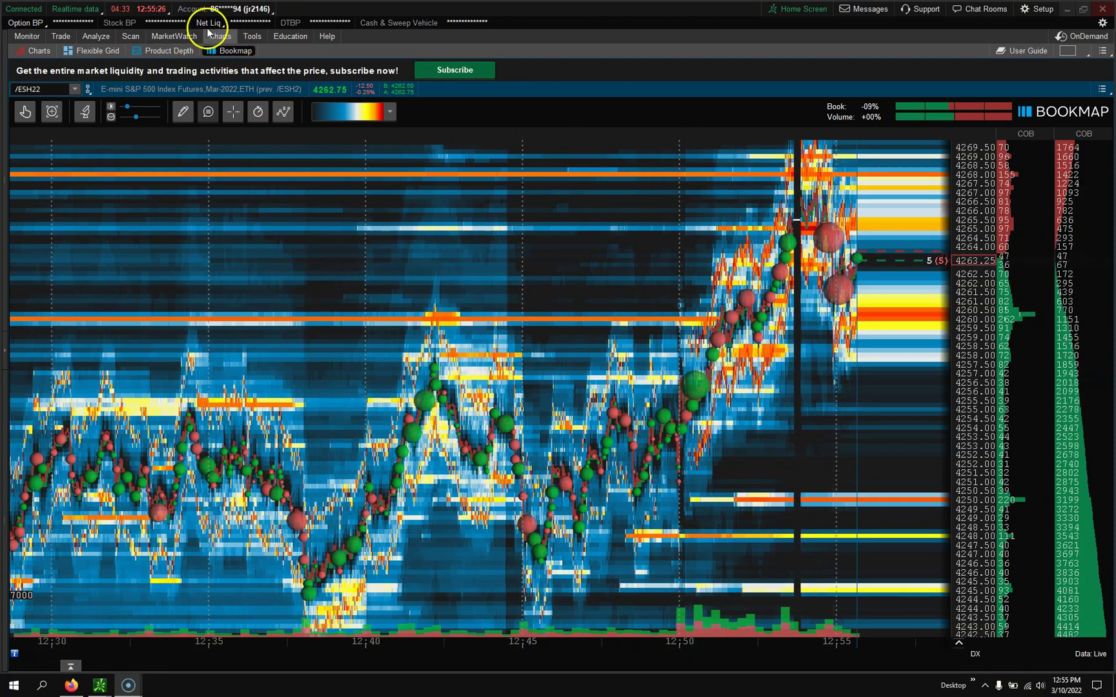
click(236, 51)
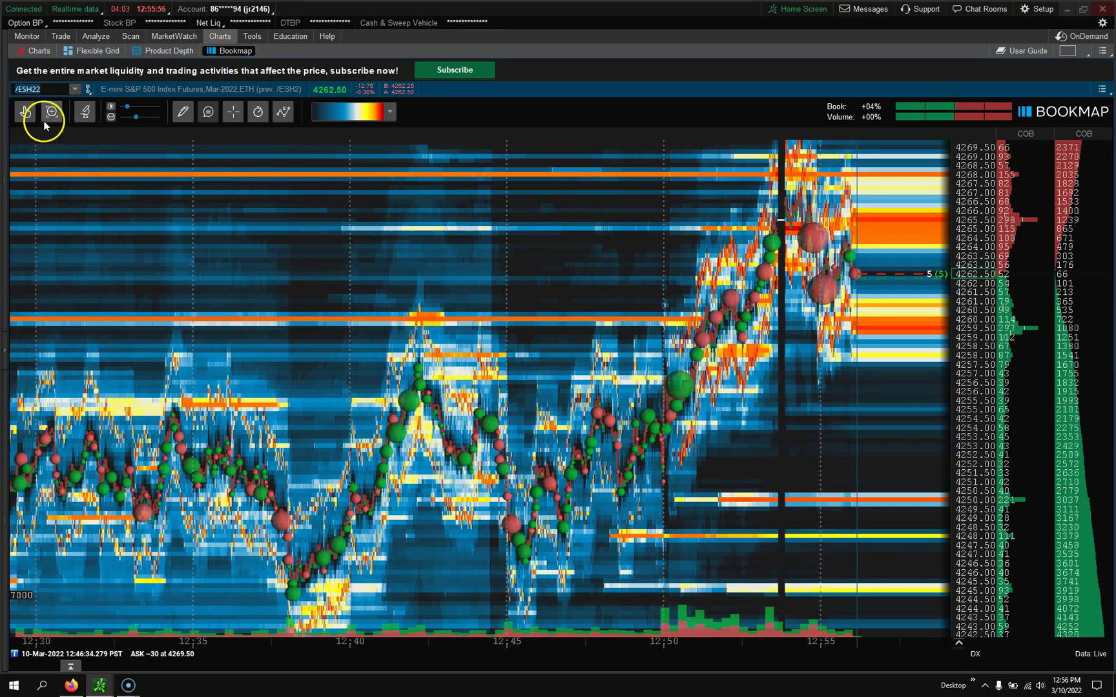
- Empty the Bookmap symbol box, discarding a stray T, to show the AAPL/MSFT//ESH22 welcome page
key(BackSpace)
key(BackSpace)
key(BackSpace)
key(BackSpace)
key(BackSpace)
key(BackSpace)
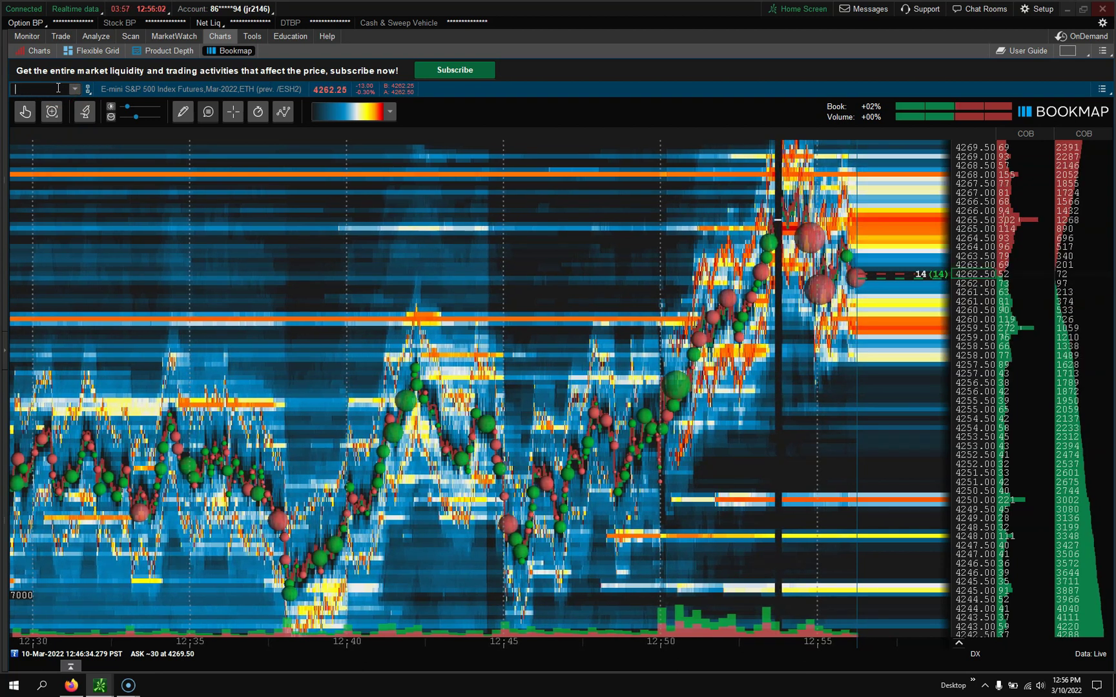
text(T)
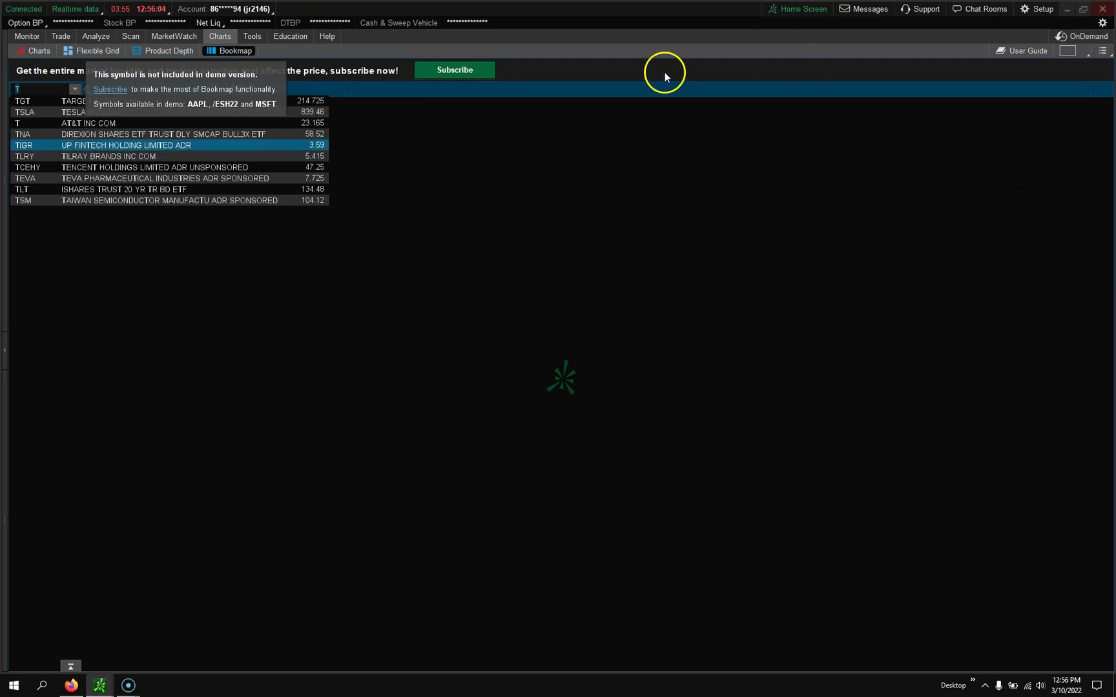
click(18, 89)
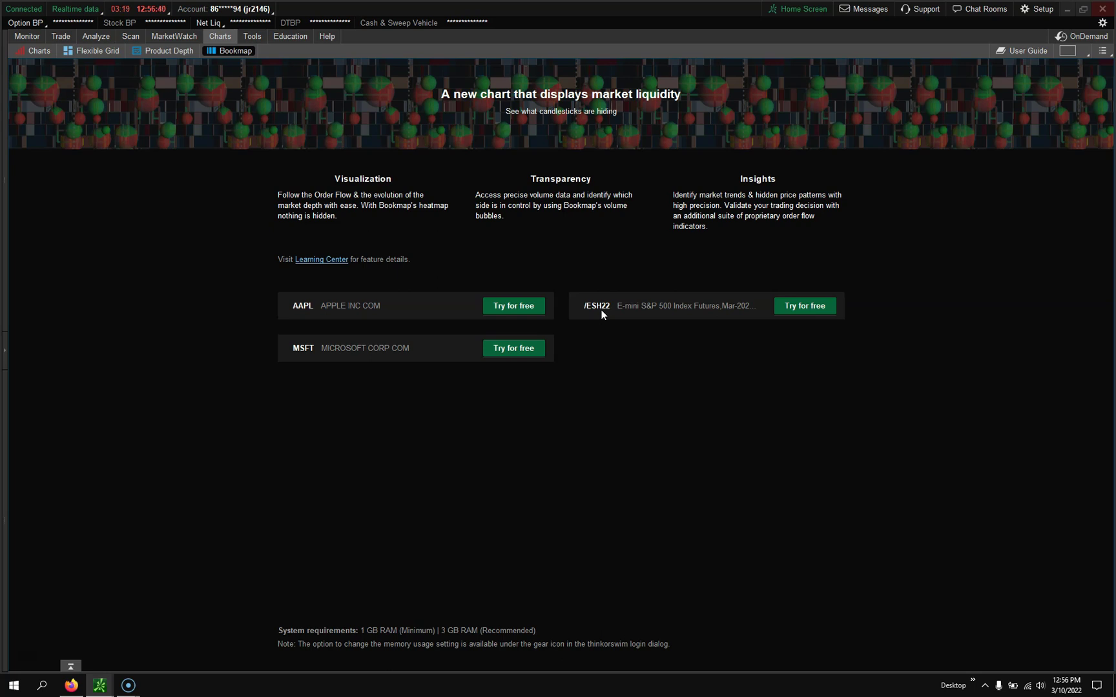
- Start the free /ESH22 demo from the Bookmap welcome page
click(819, 304)
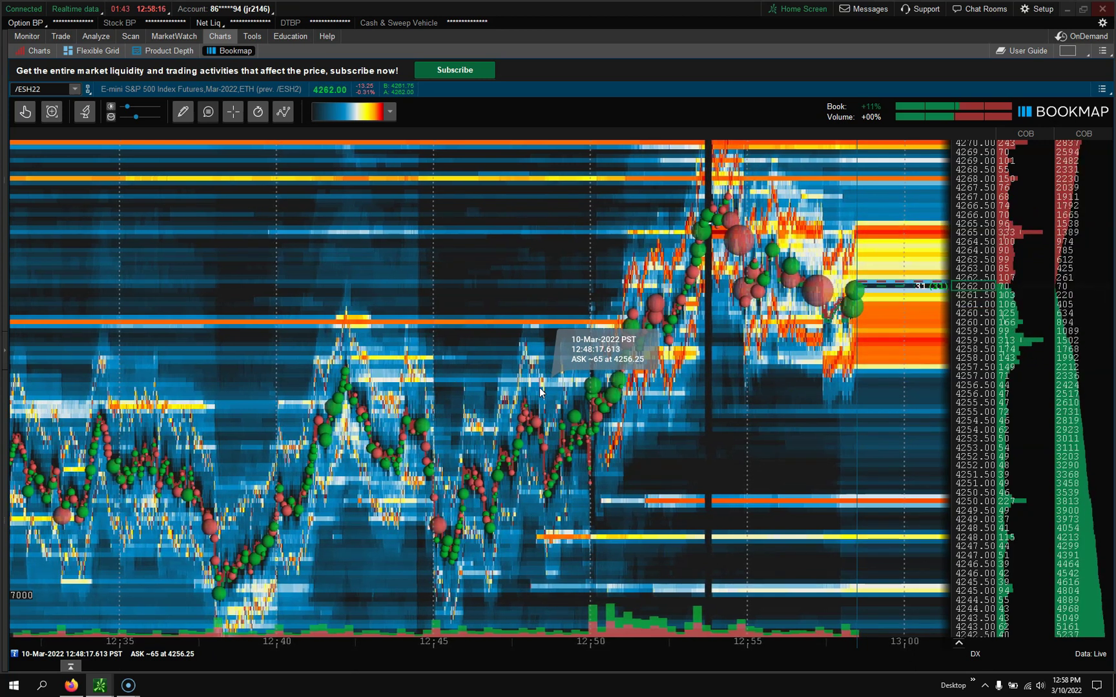
- Switch the heatmap colour scheme to the blue-yellow gradient
click(573, 69)
scroll(520, 299, up, 4)
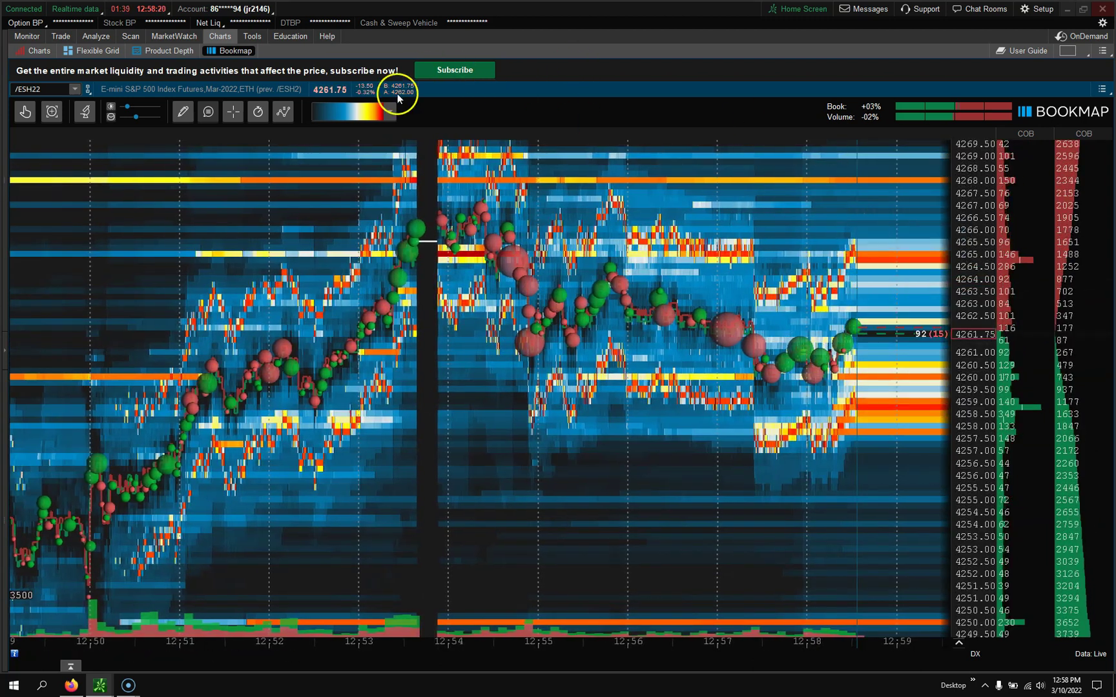
click(391, 112)
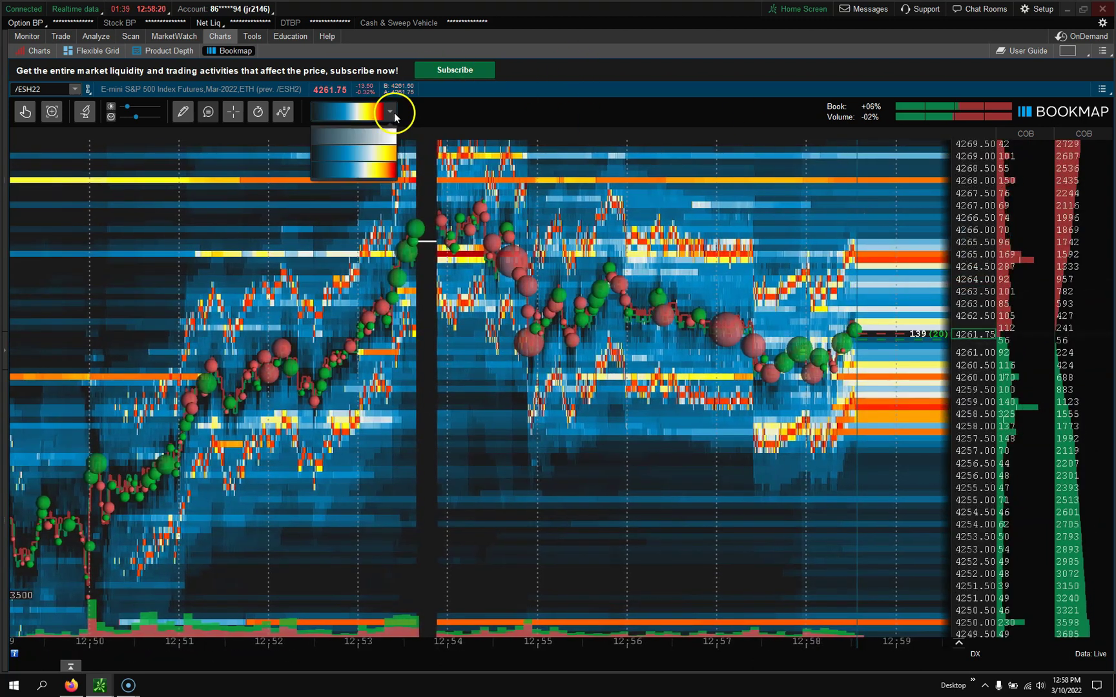
click(360, 153)
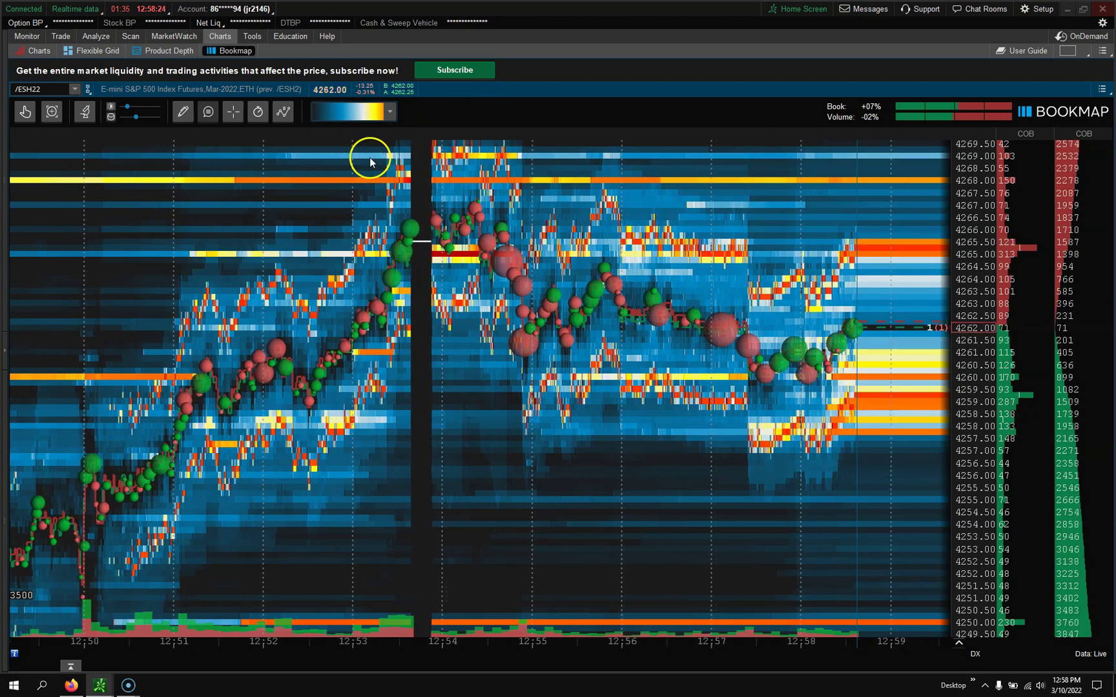
- Zoom and rescale the price axis of the /ESH22 heatmap around 4259.75
scroll(469, 222, down, 5)
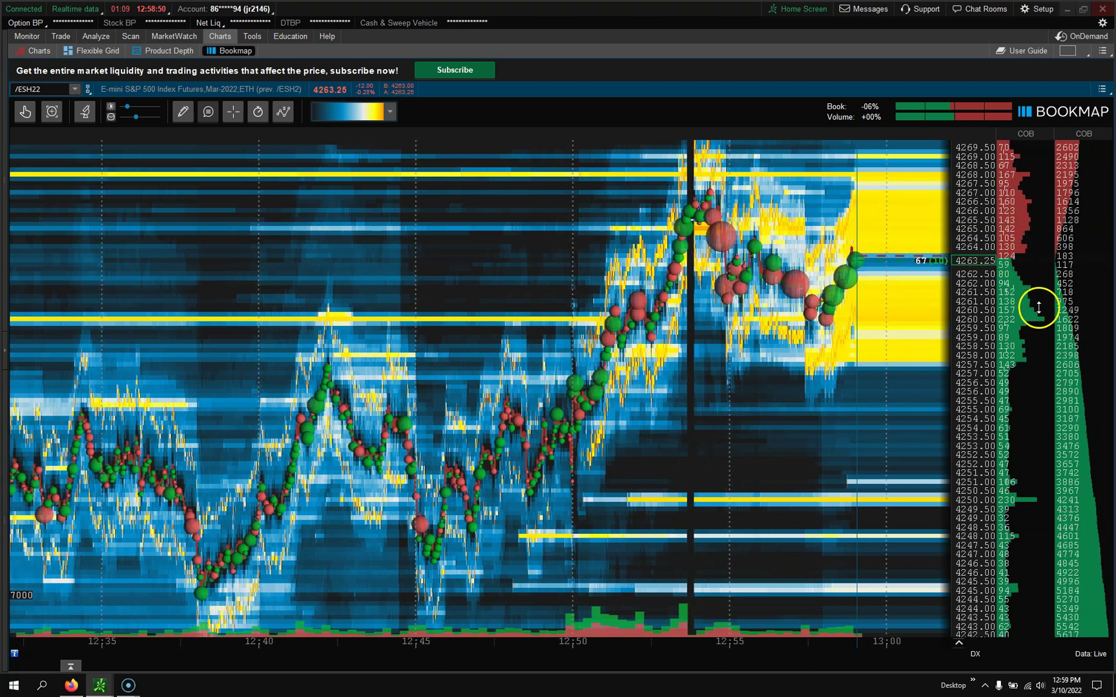
scroll(773, 336, up, 5)
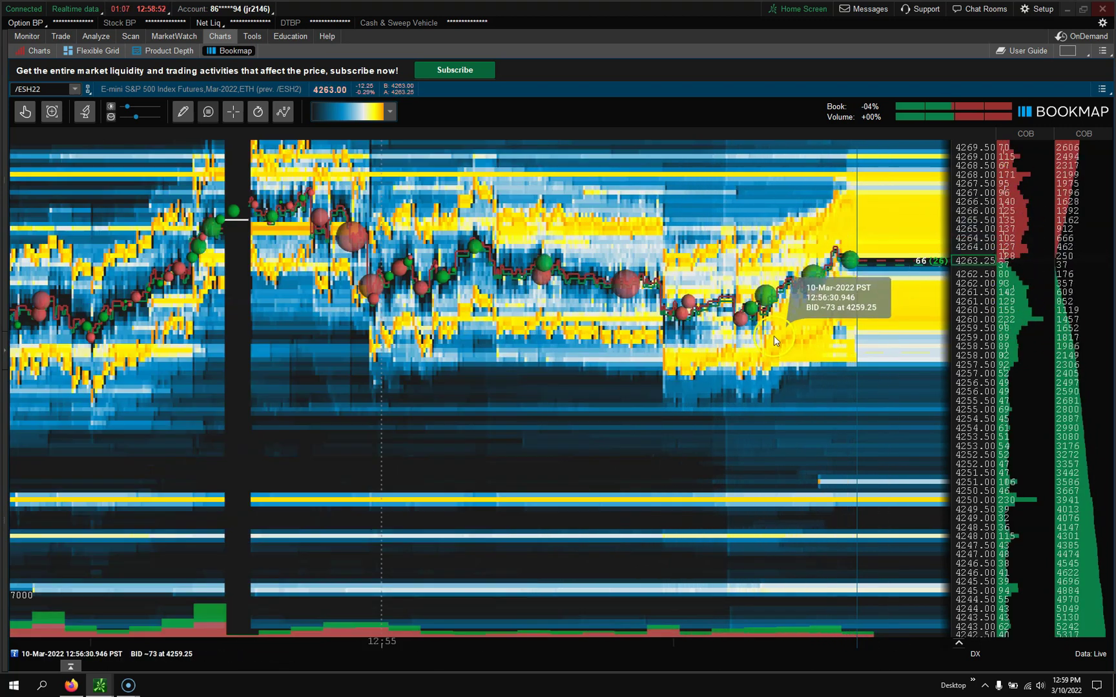
scroll(1021, 461, up, 3)
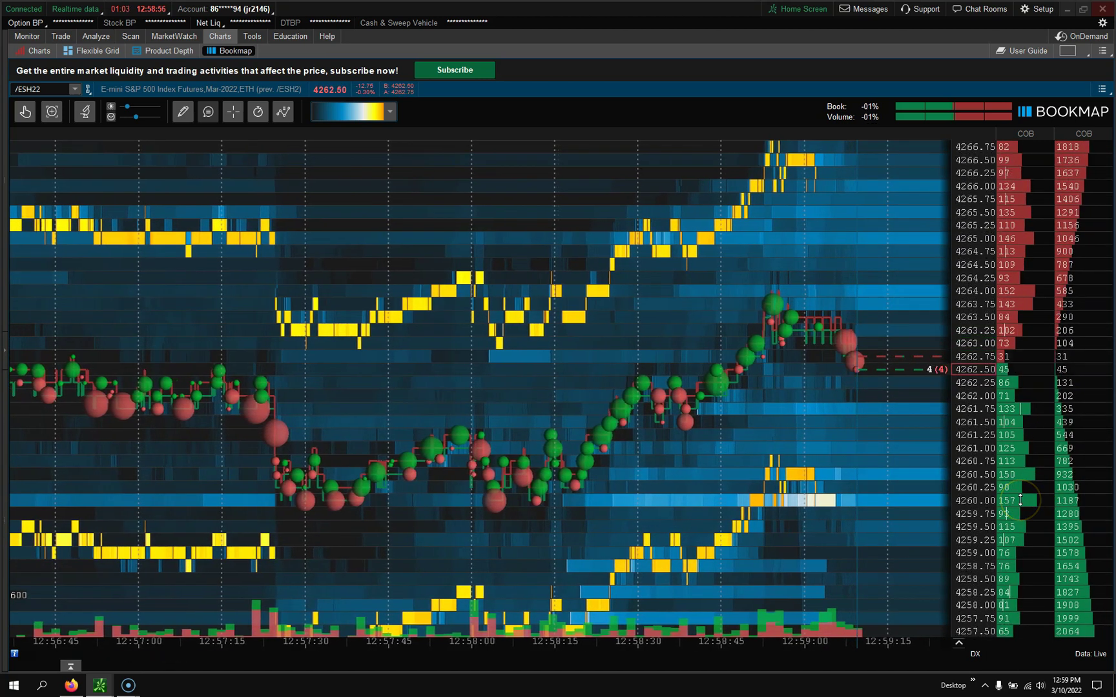
drag(1020, 500, 1019, 251)
scroll(697, 270, down, 5)
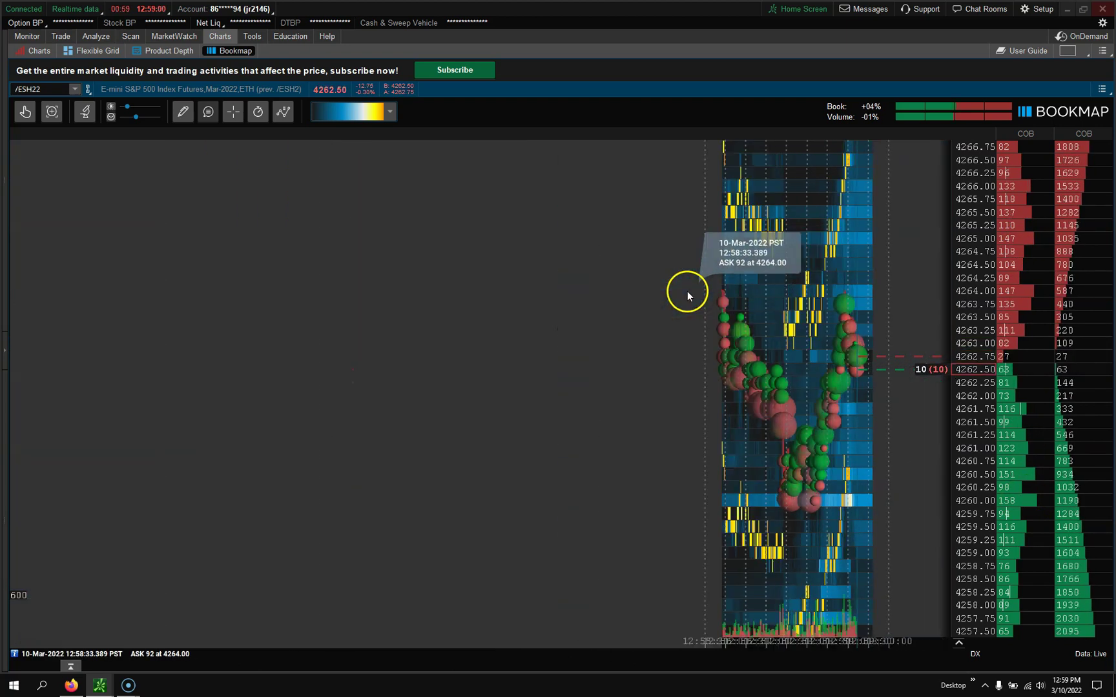
scroll(989, 403, down, 2)
scroll(990, 403, down, 2)
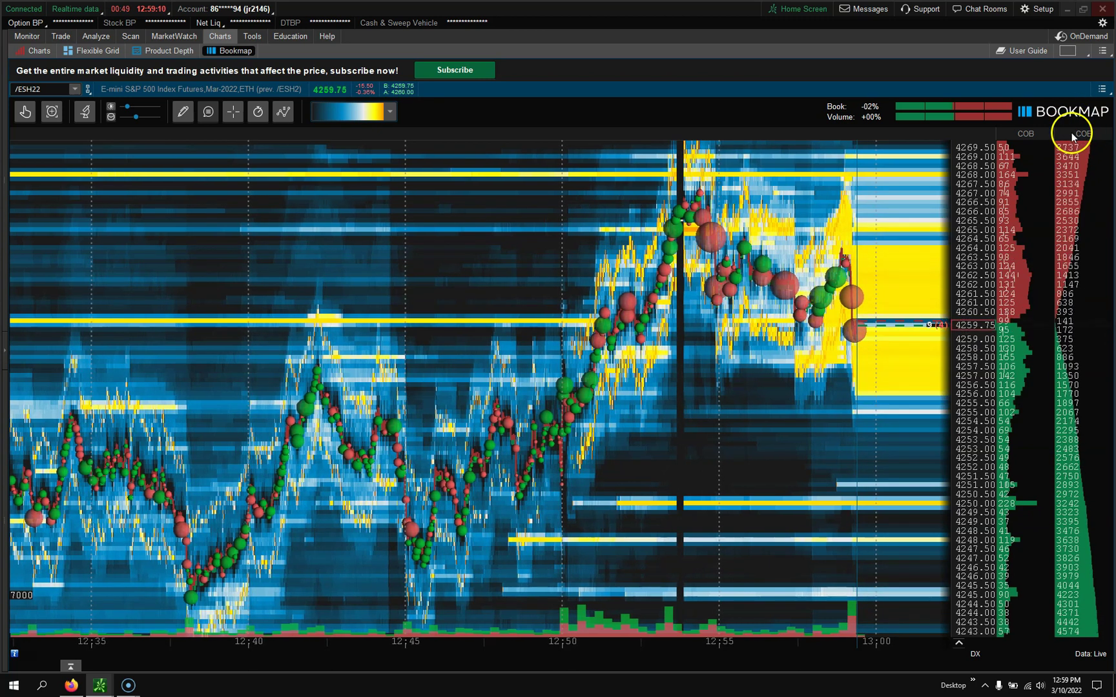
- Make the COB column a right-aligned Volume profile with the VWAP line shown
right_click(1083, 176)
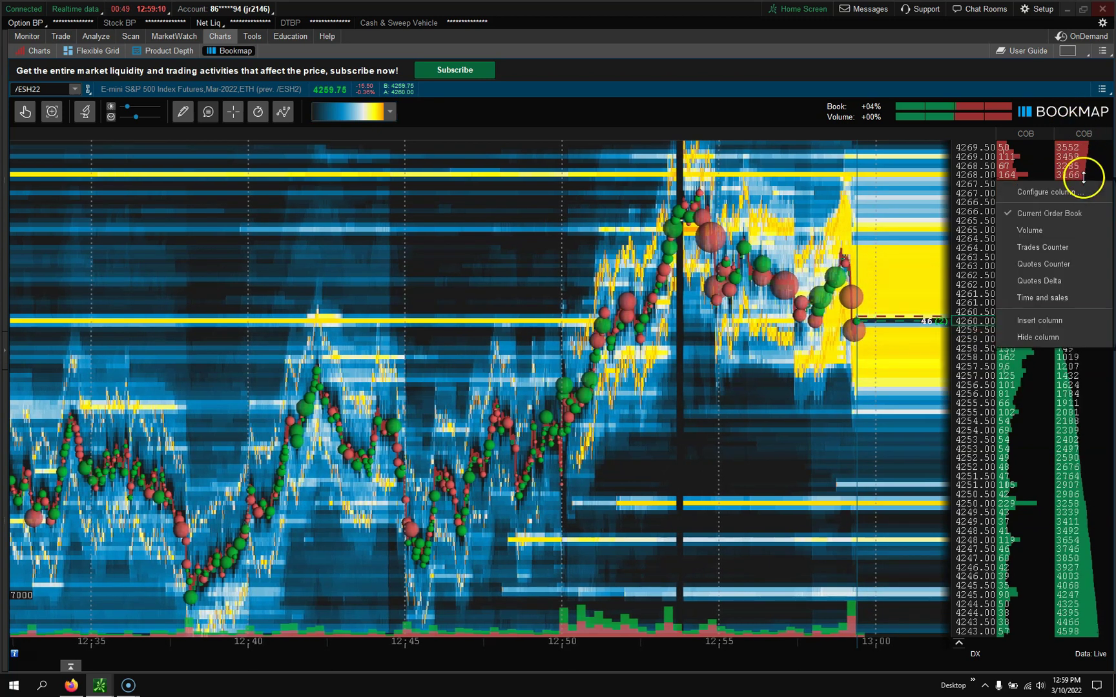
click(1048, 192)
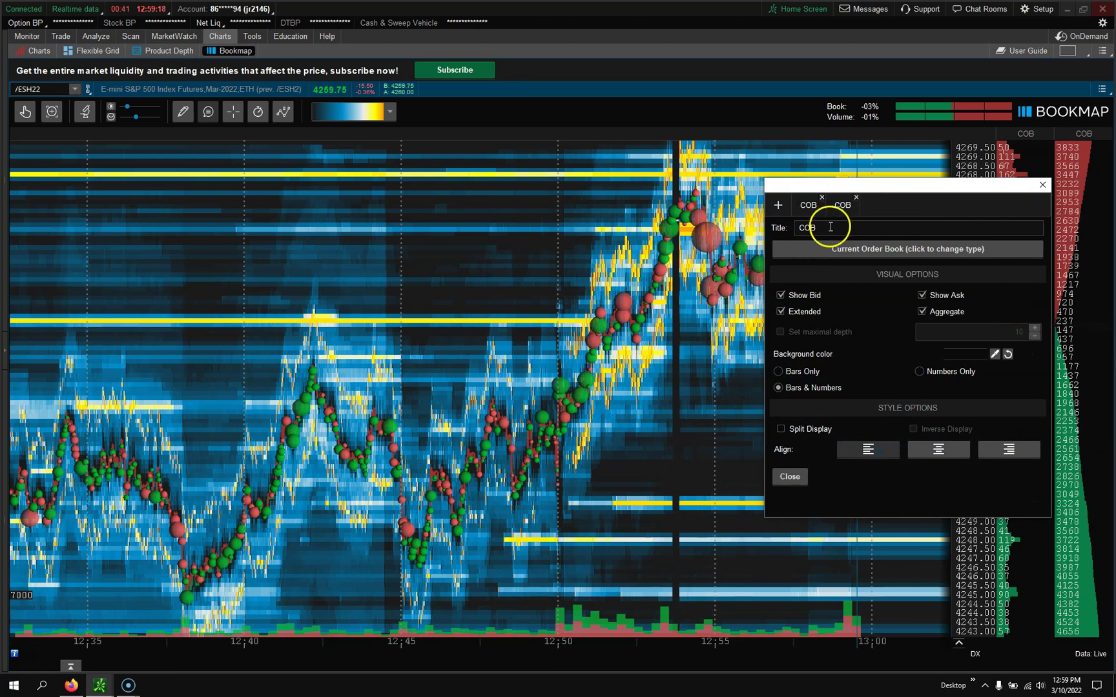
click(854, 252)
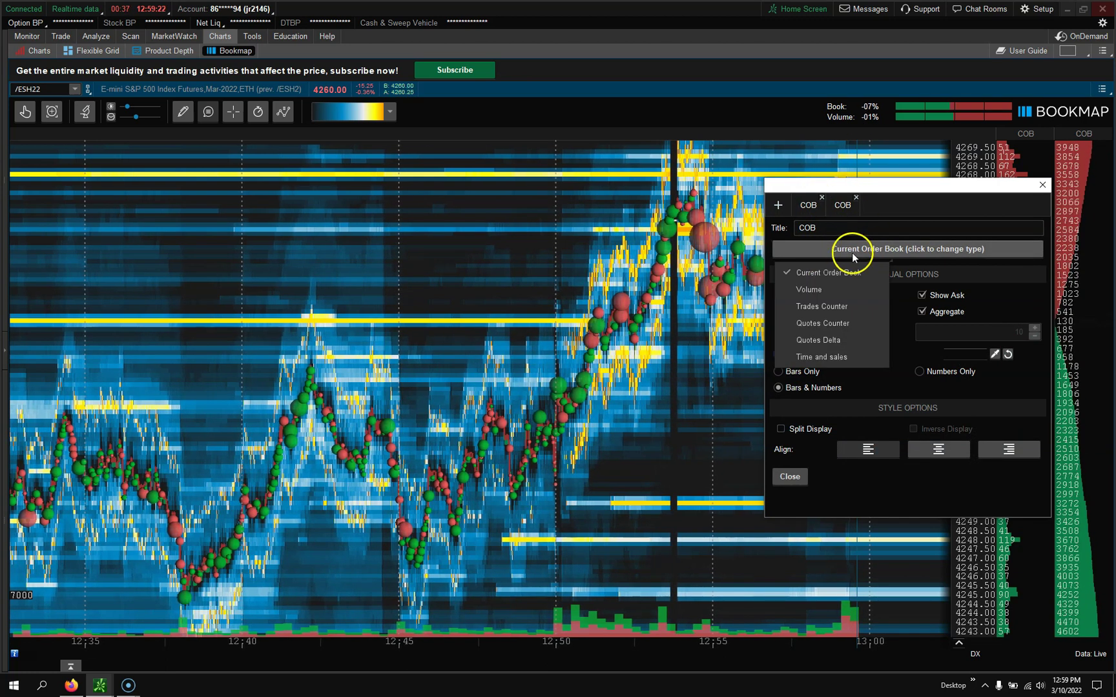
click(813, 290)
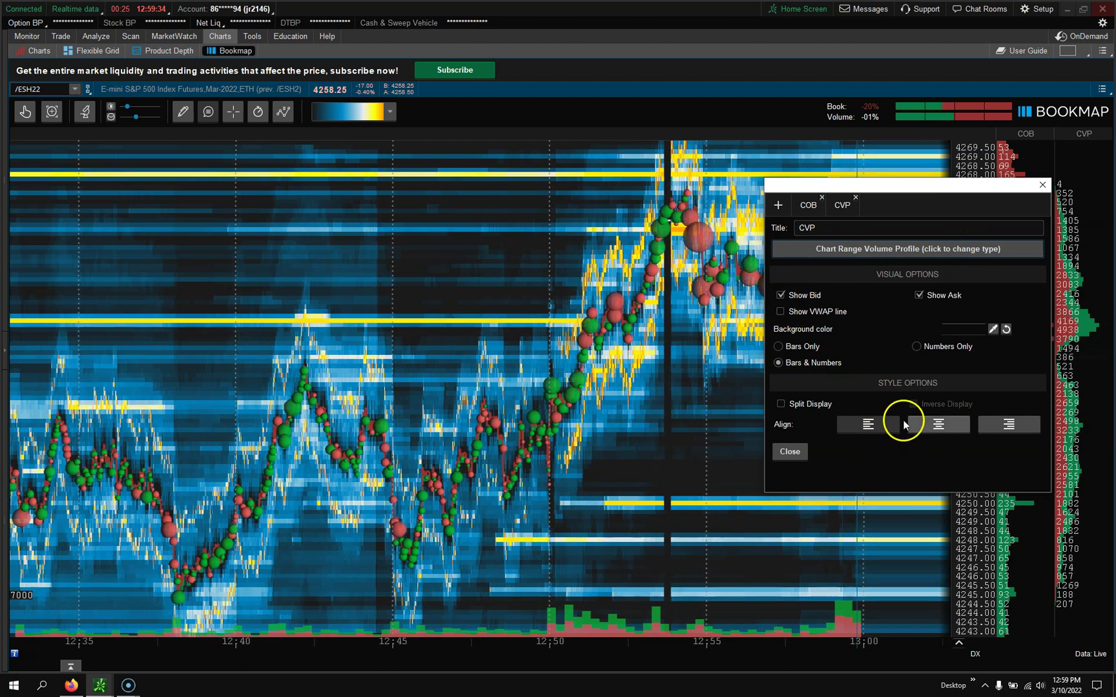
click(1006, 428)
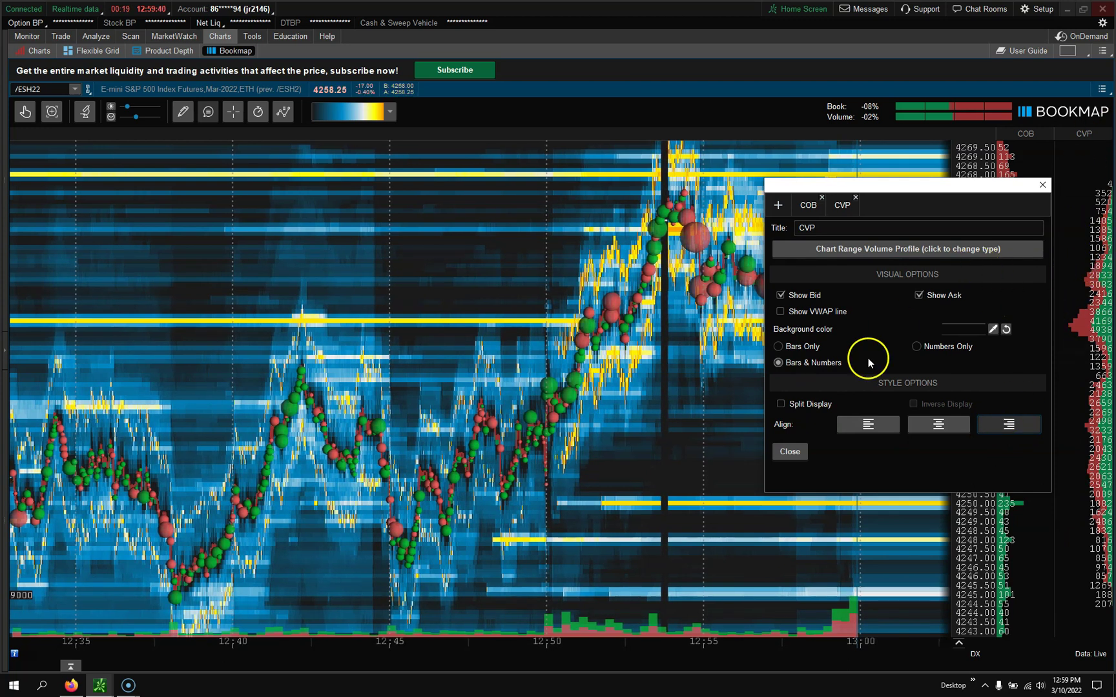
click(787, 313)
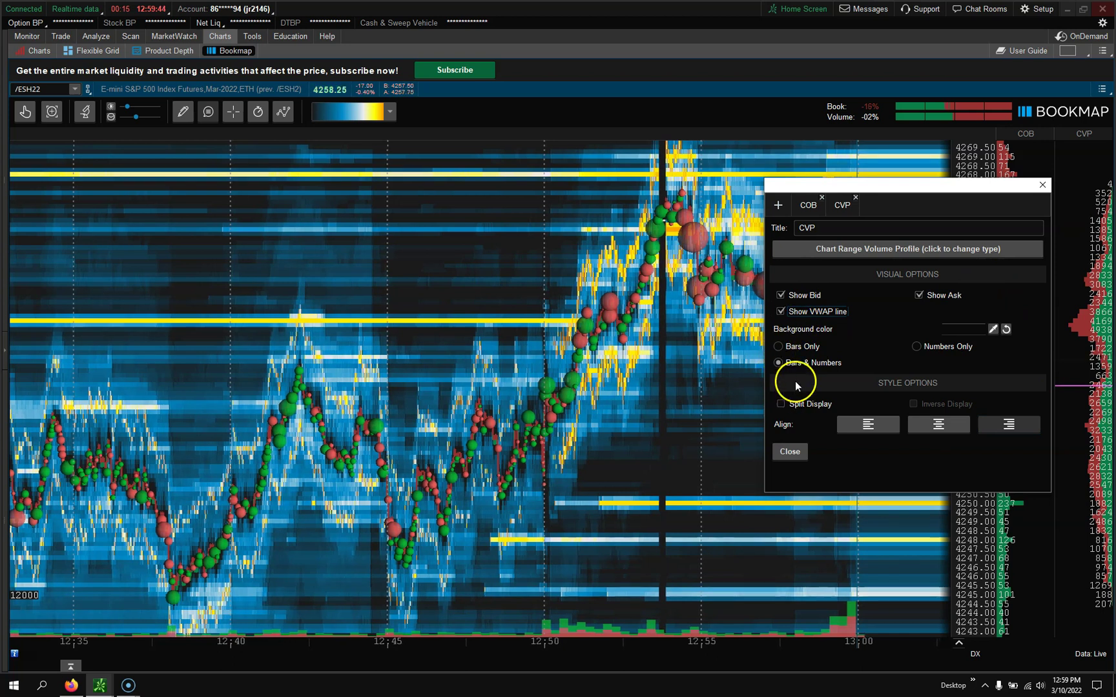
click(790, 452)
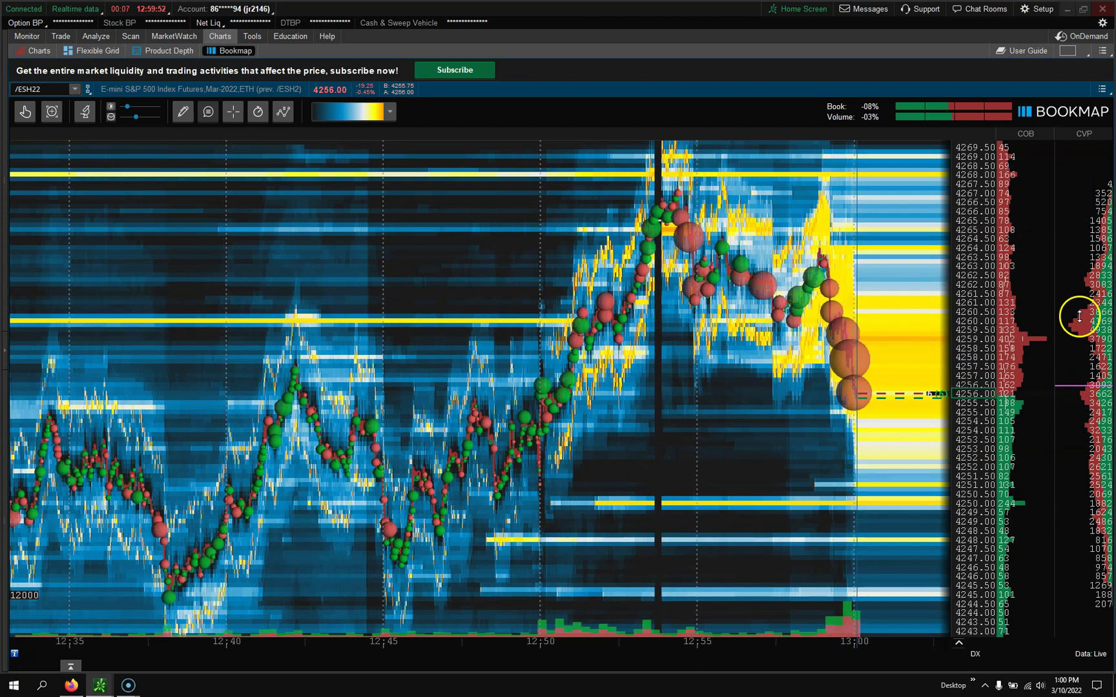
scroll(546, 304, down, 5)
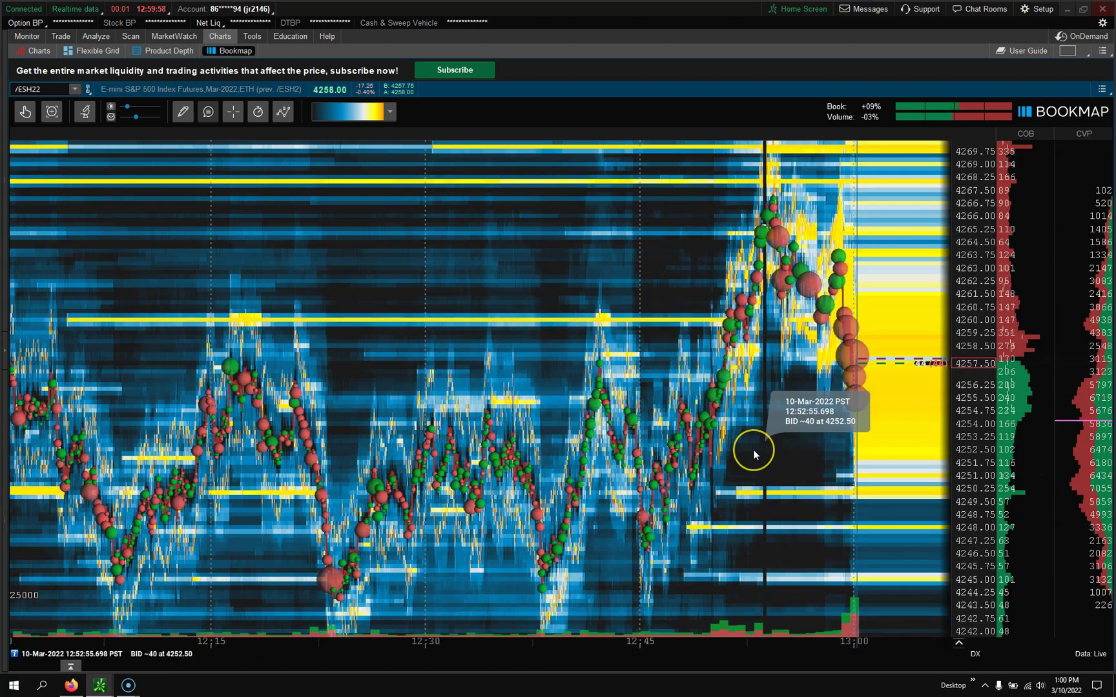
scroll(692, 417, up, 5)
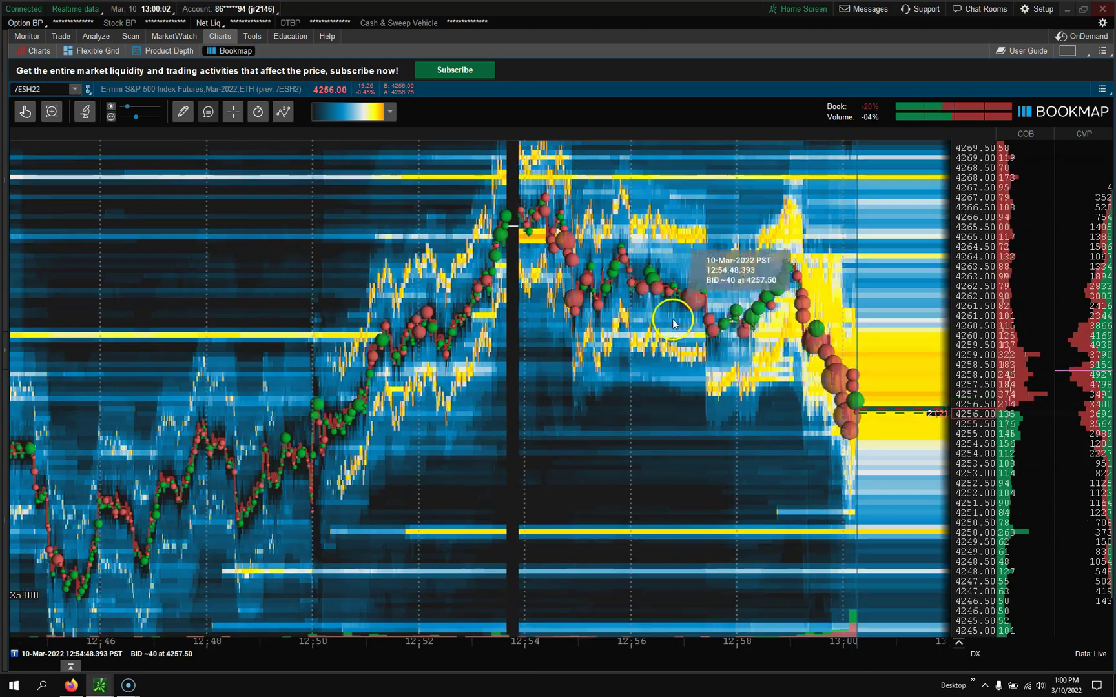
scroll(588, 356, down, 5)
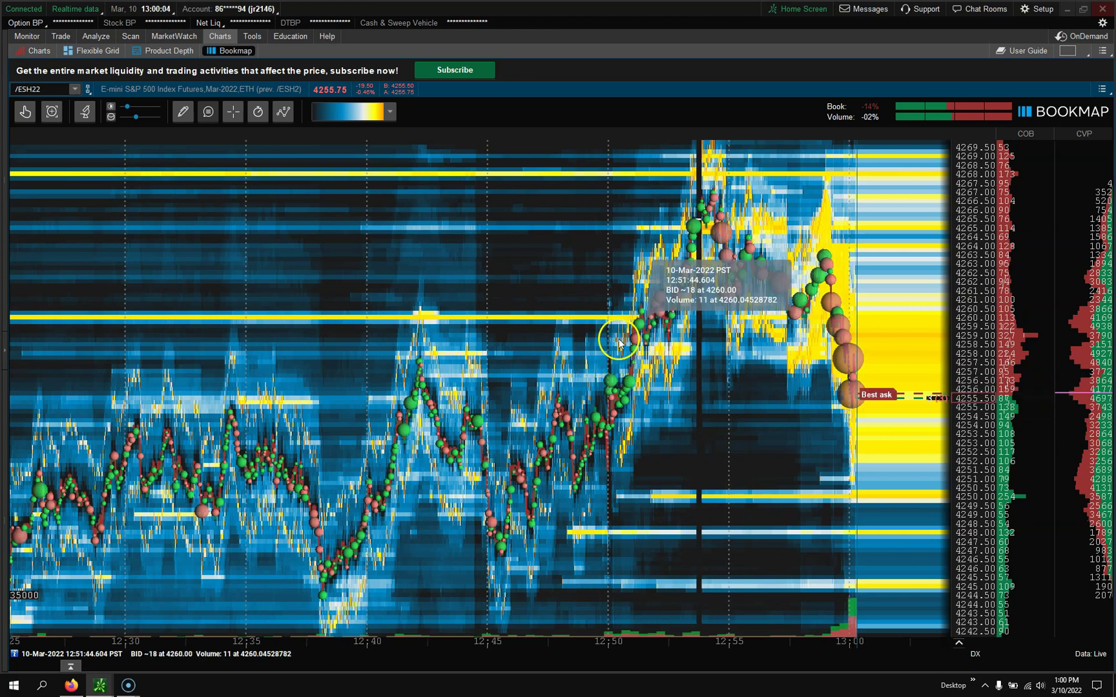
scroll(720, 433, up, 5)
scroll(719, 445, down, 5)
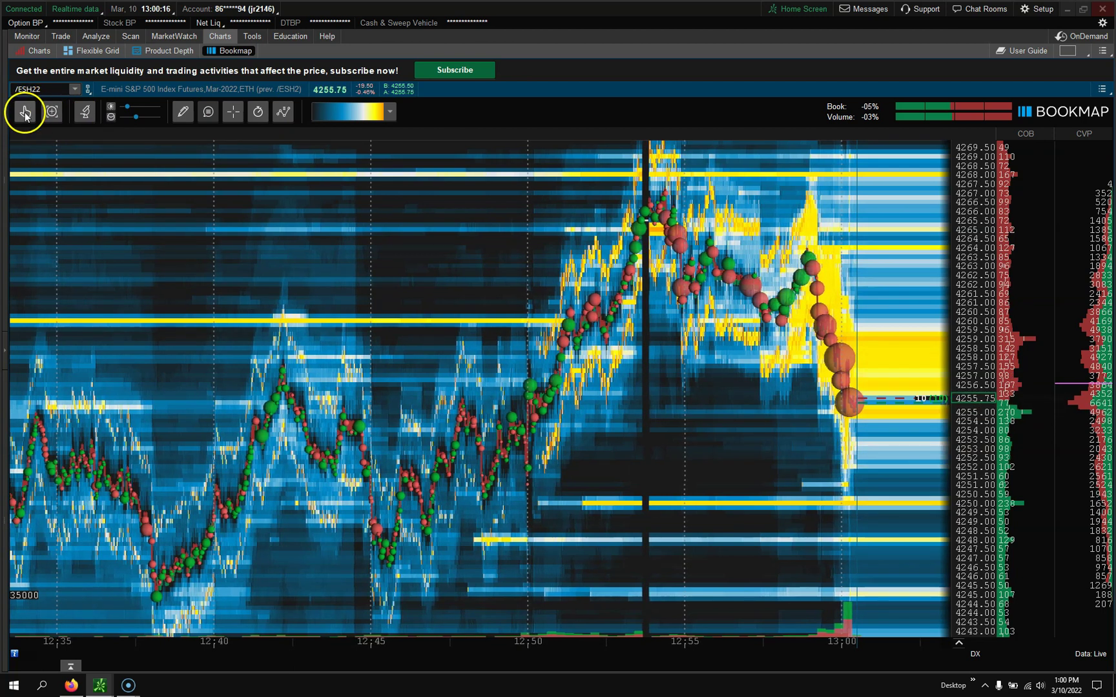
- Close the Studies configuration and enlarge the heatmap's volume bubbles with the toolbar slider
drag(255, 212, 194, 259)
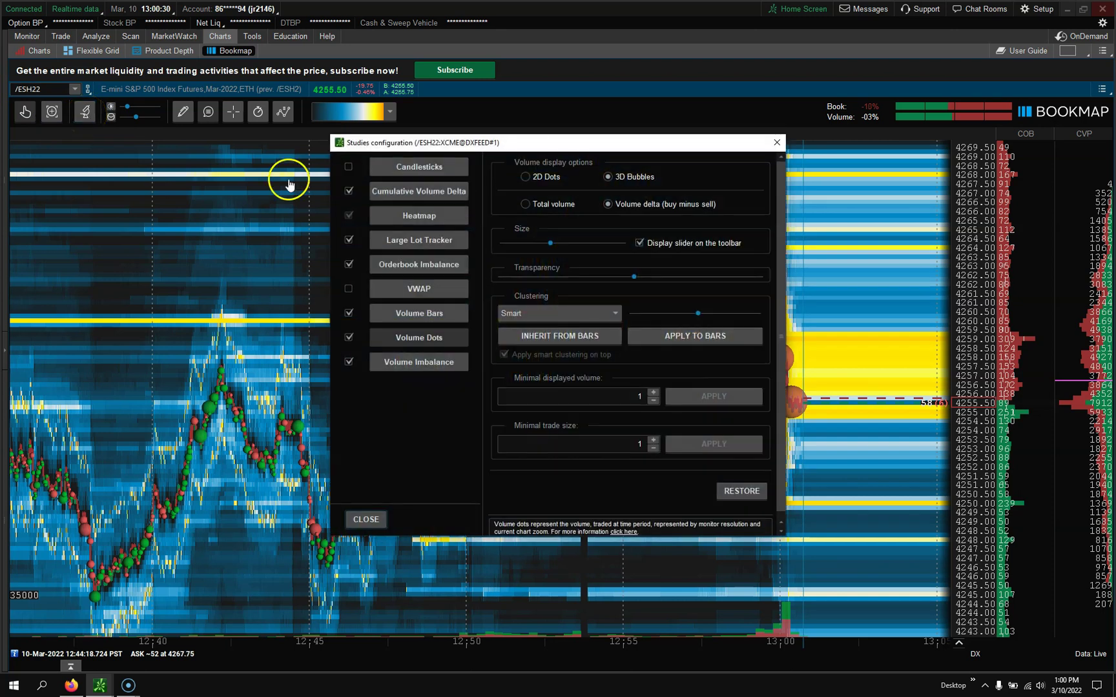
click(775, 144)
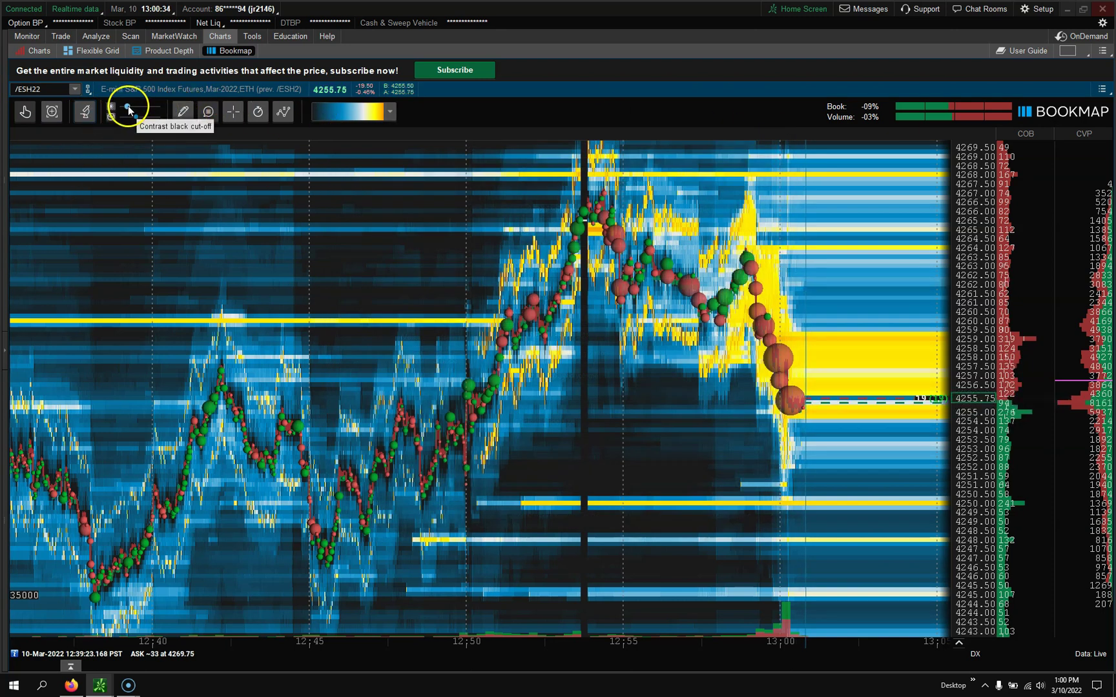
mouse_move(128, 110)
mouse_down()
mouse_move(153, 108)
mouse_move(131, 111)
mouse_move(157, 121)
mouse_move(137, 123)
mouse_up()
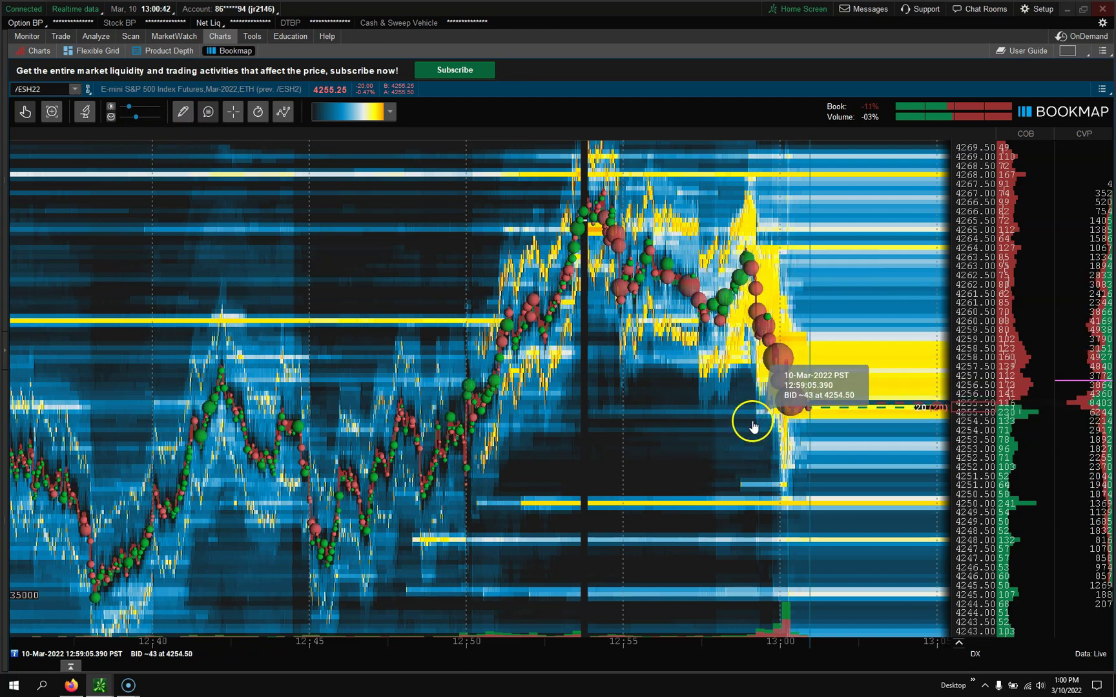
click(182, 115)
click(194, 179)
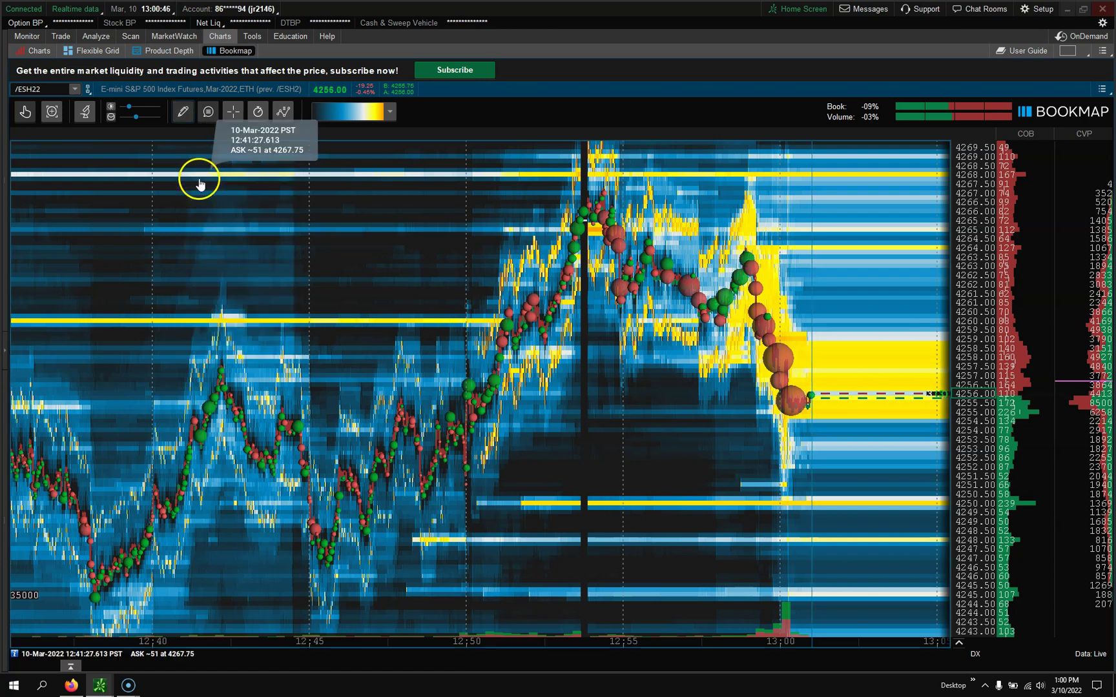
drag(220, 368, 671, 176)
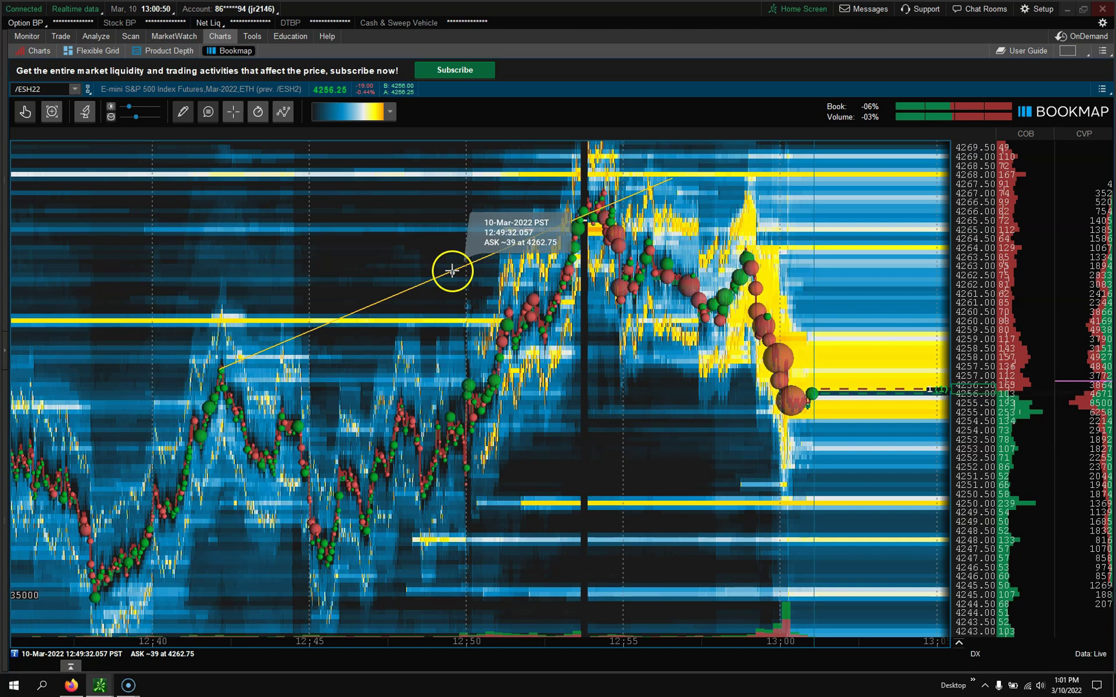
click(183, 113)
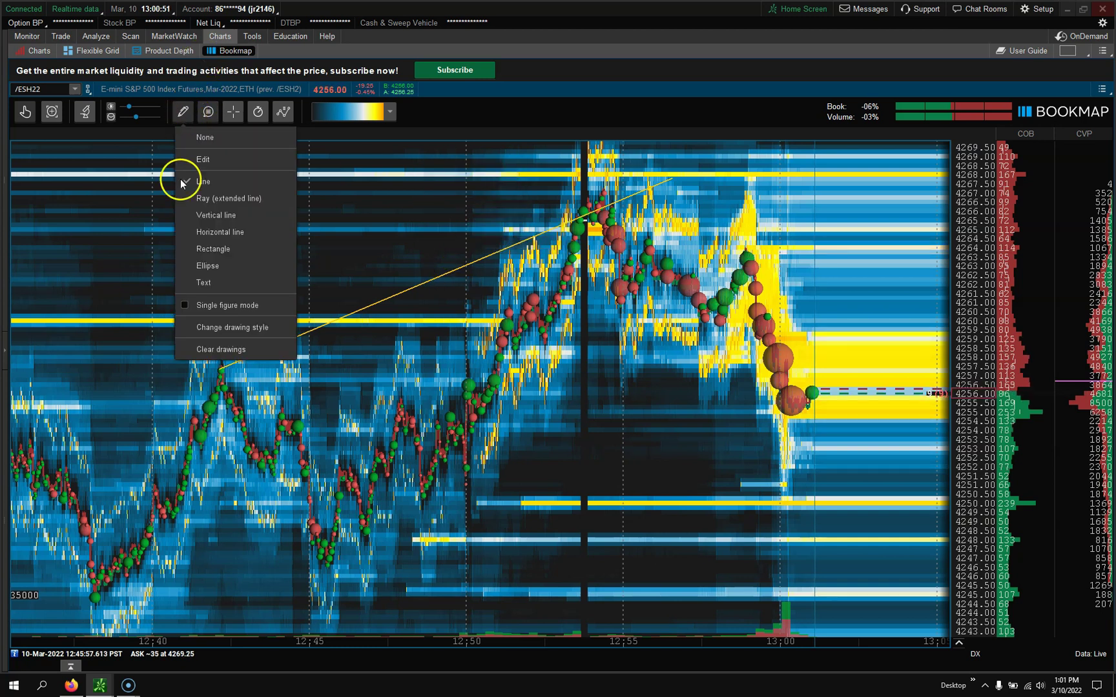
click(221, 348)
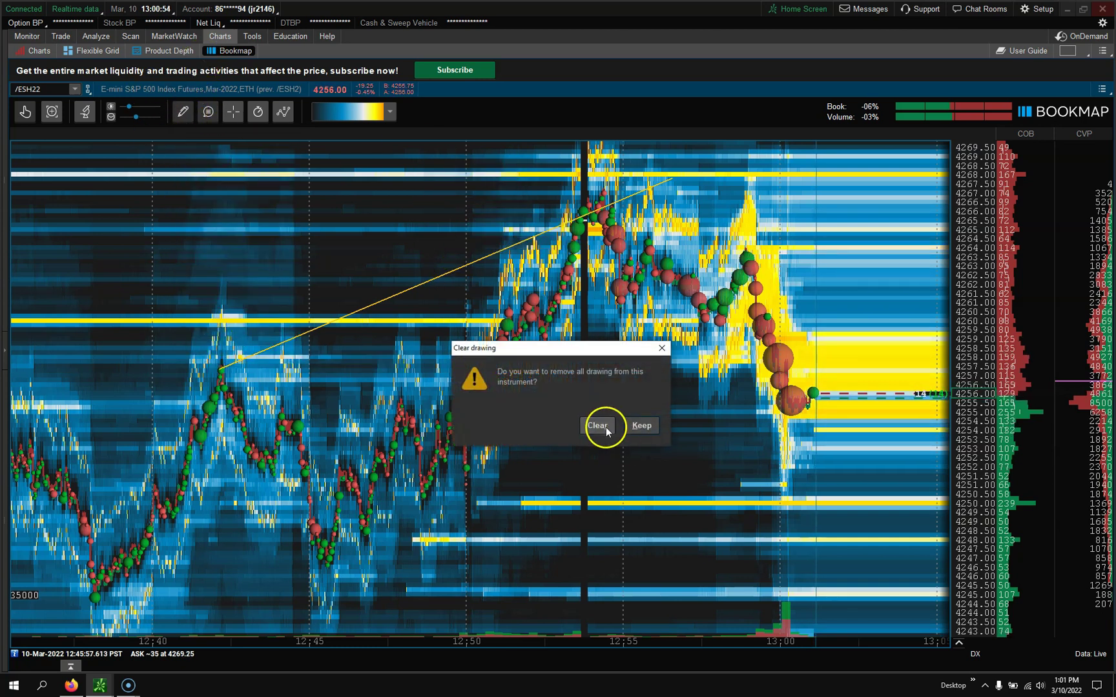
click(599, 424)
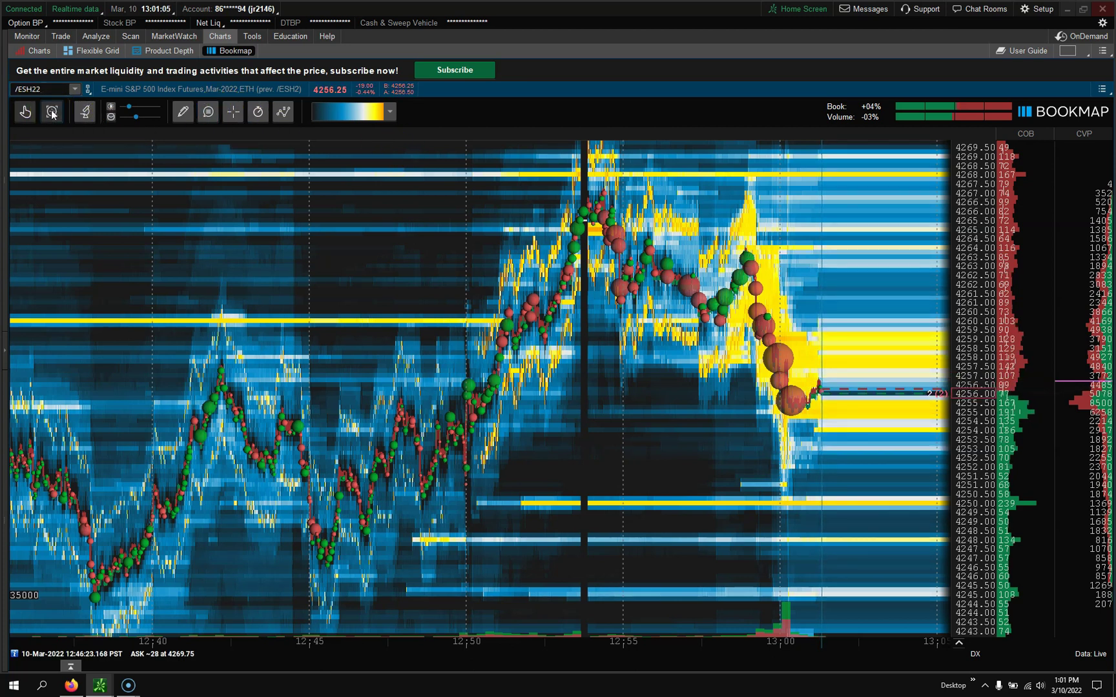
- Drag-zoom the heatmap onto 12:42–12:48, then widen it to roughly 12:34–12:54
click(52, 113)
drag(410, 259, 217, 362)
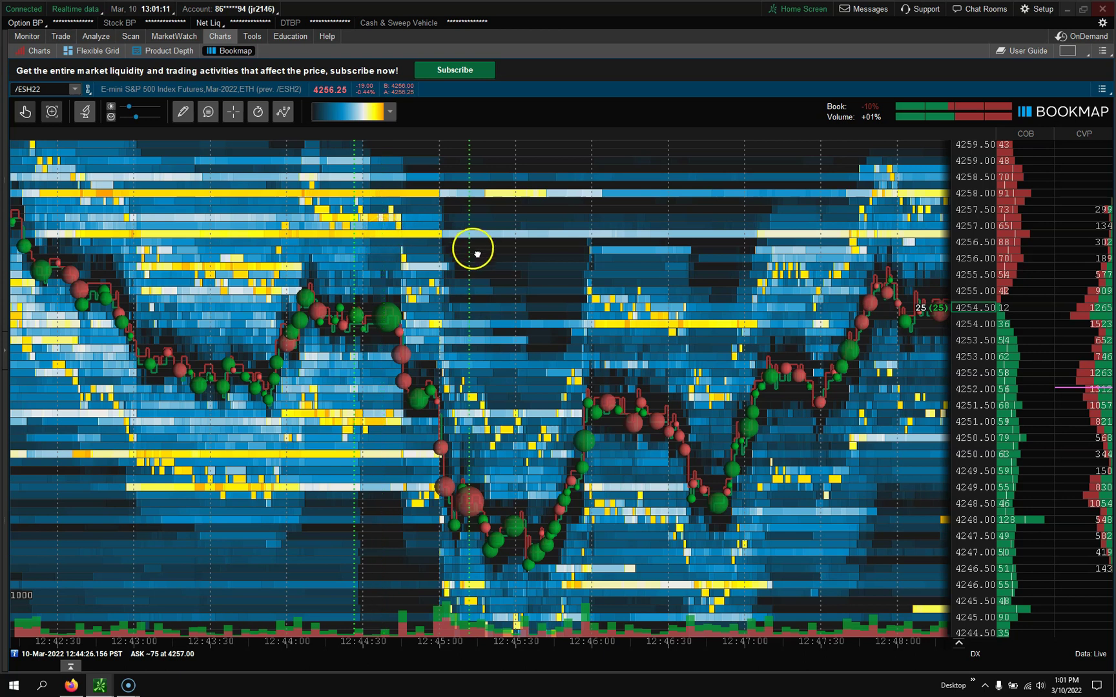
scroll(497, 258, up, 1)
scroll(488, 242, up, 1)
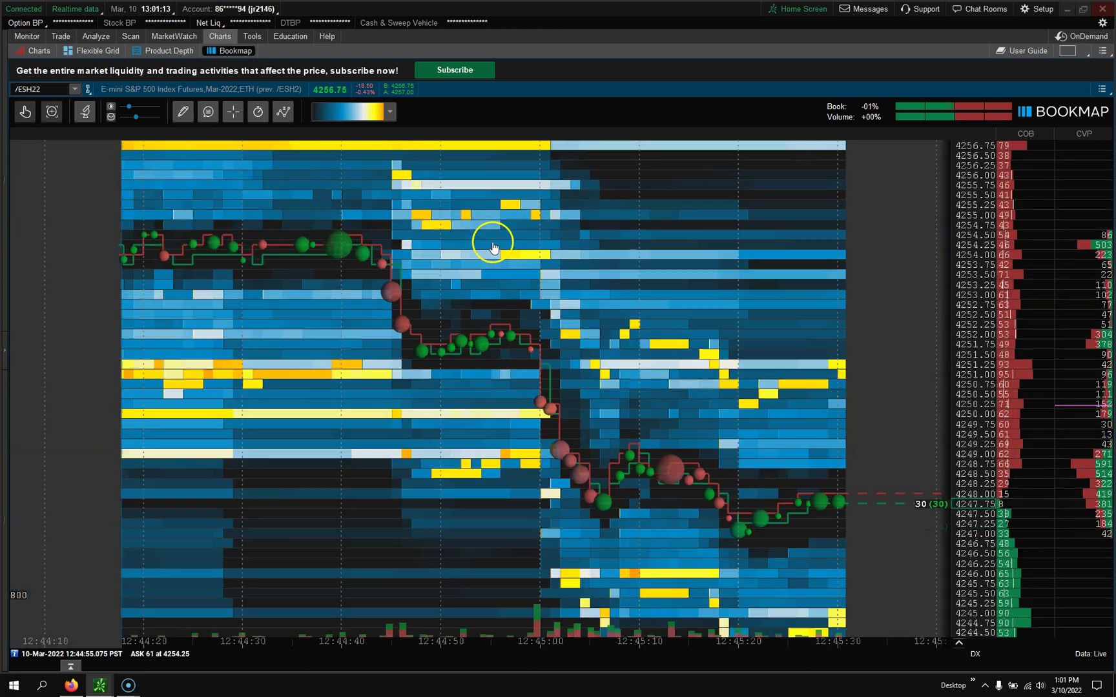
scroll(488, 251, down, 5)
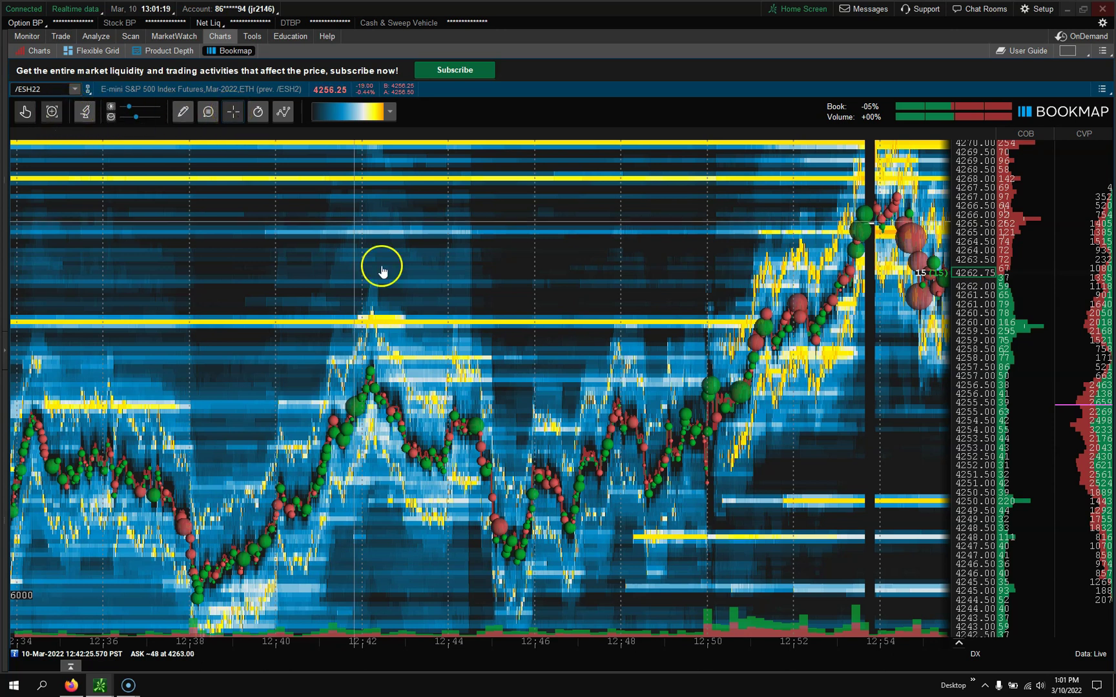
- Enable VWAP among the visible chart components while keeping the heatmap background on
click(257, 113)
click(284, 115)
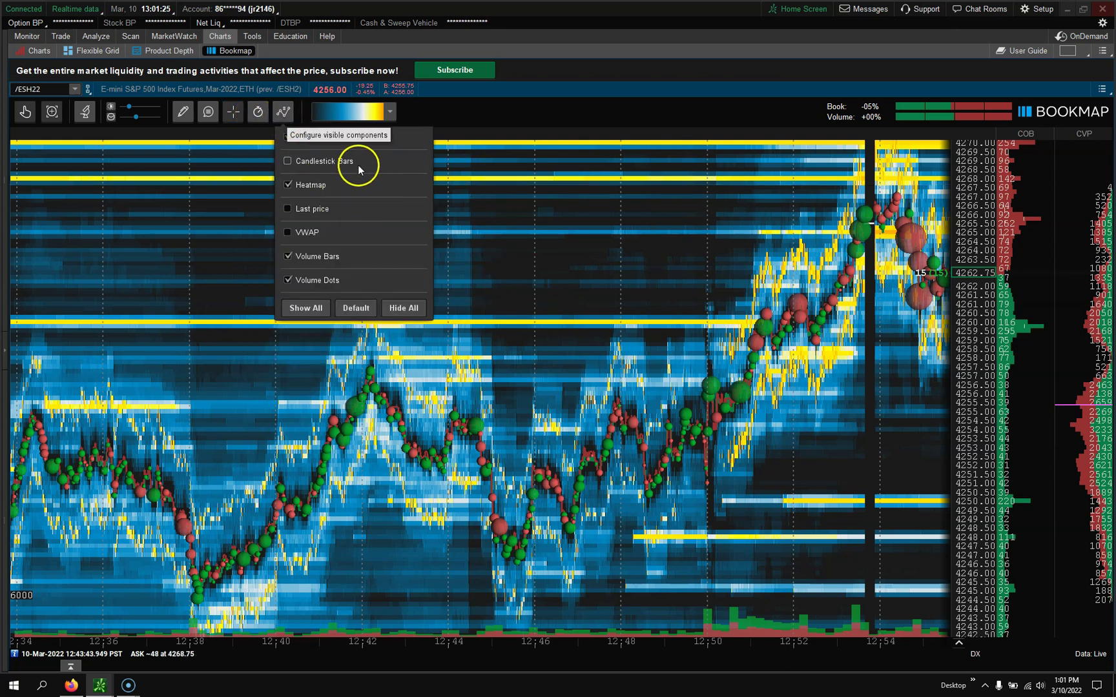
click(288, 185)
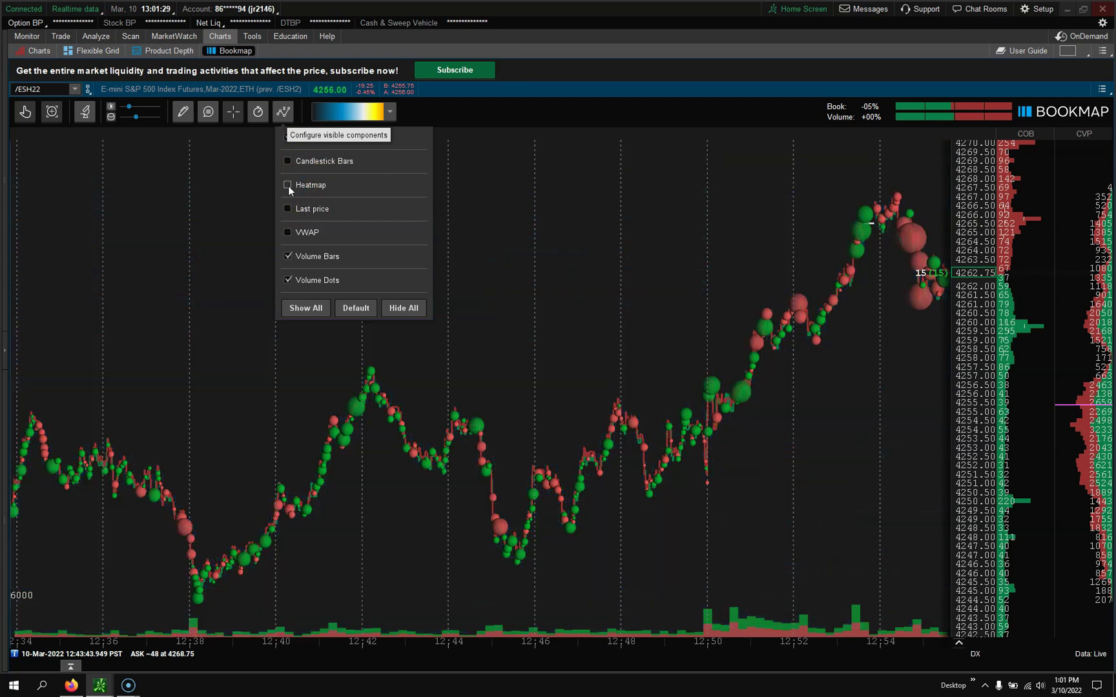
click(288, 186)
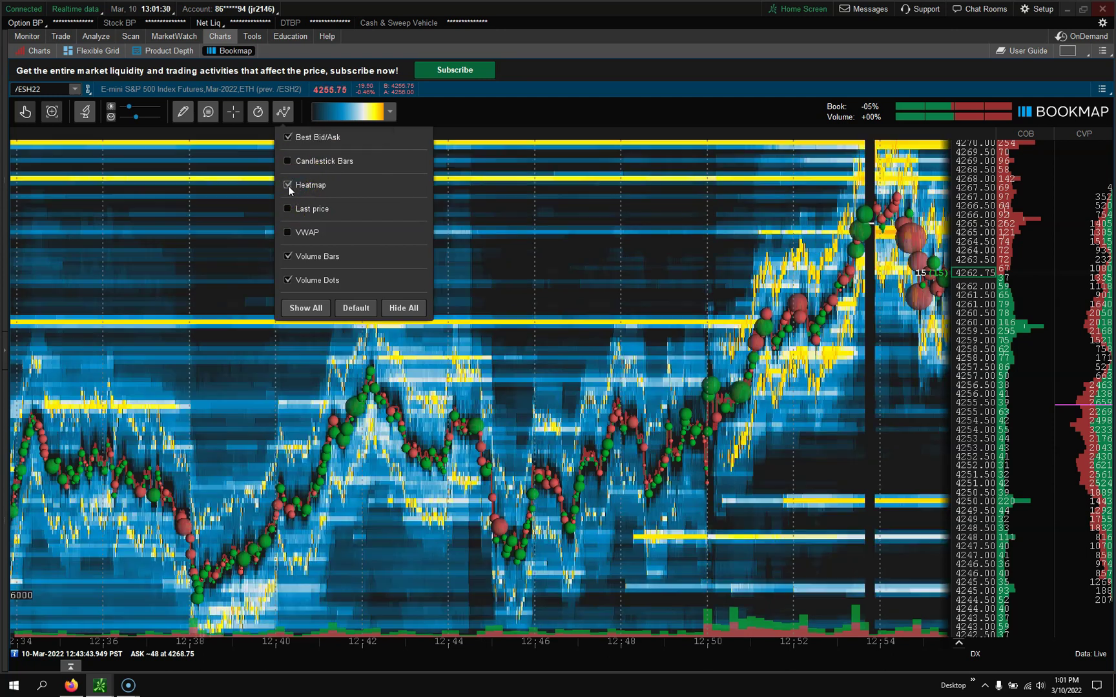
click(292, 240)
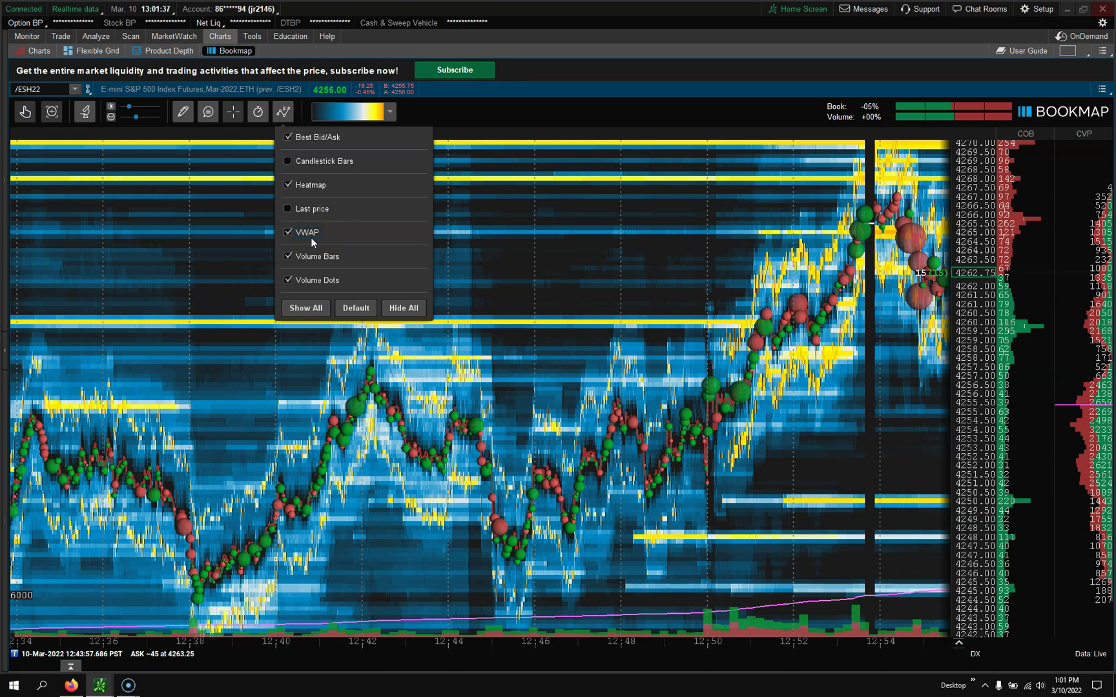
click(277, 201)
click(542, 92)
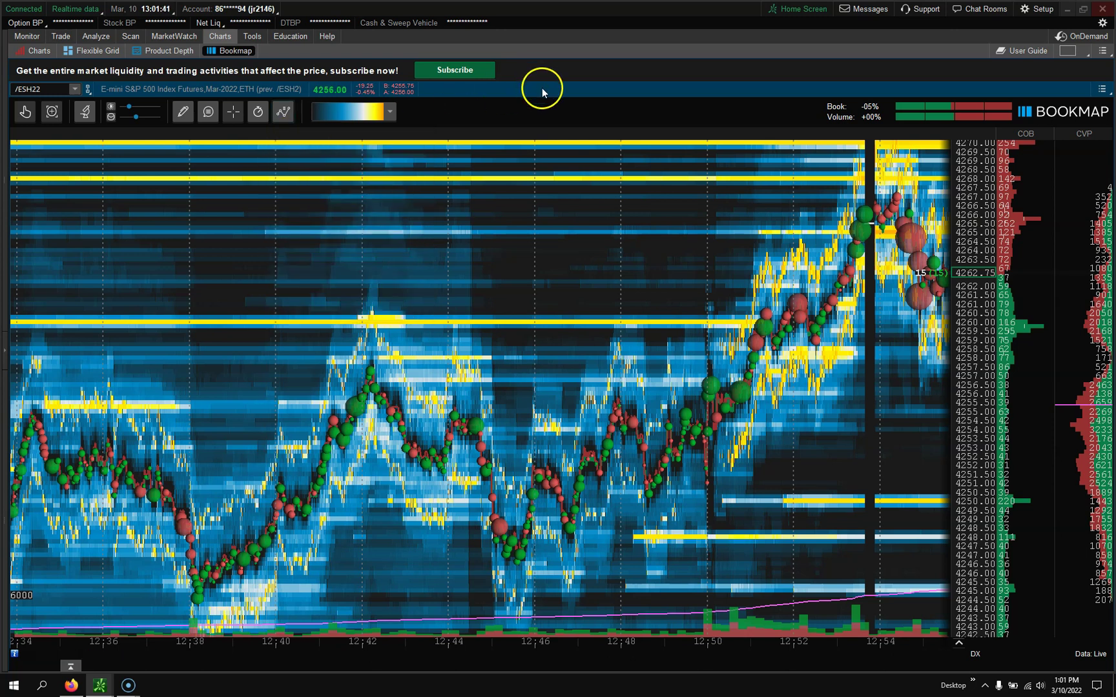
click(391, 112)
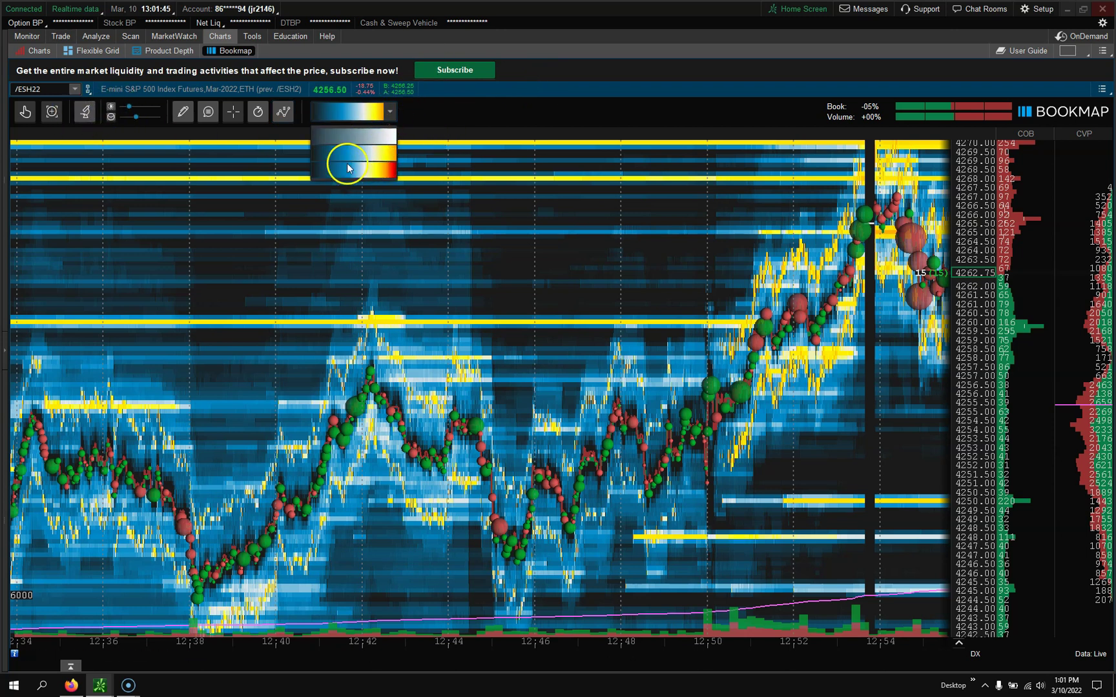
click(391, 113)
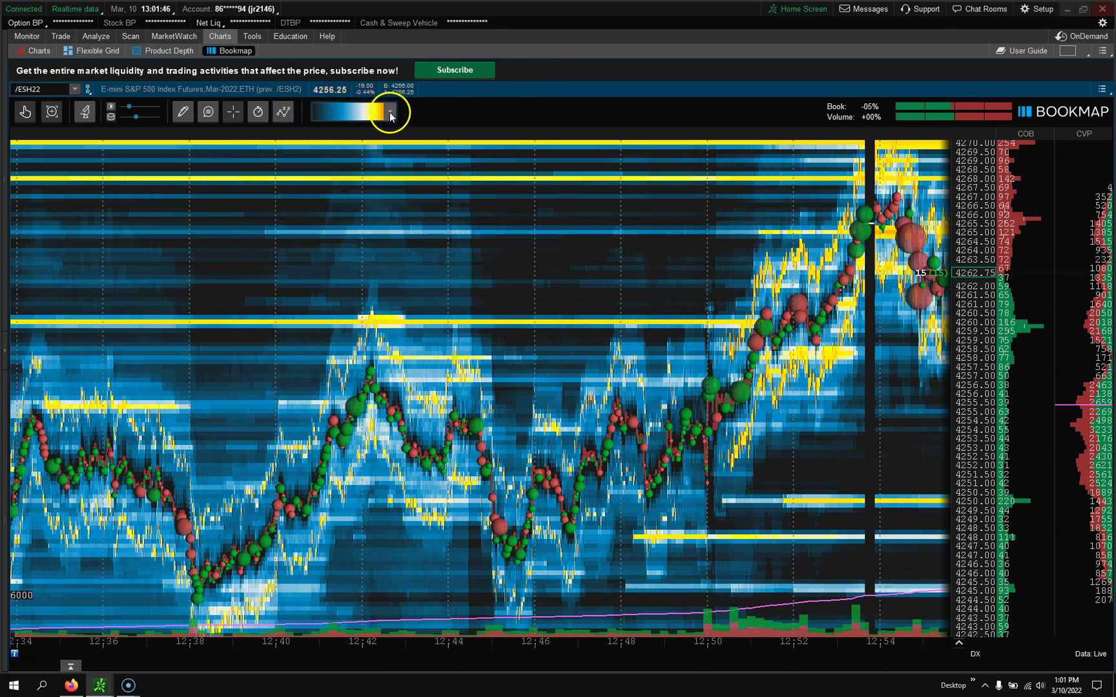
- In Studies, toggle Candlesticks on and off, disable Cumulative Volume Delta, and expand the chart
click(84, 114)
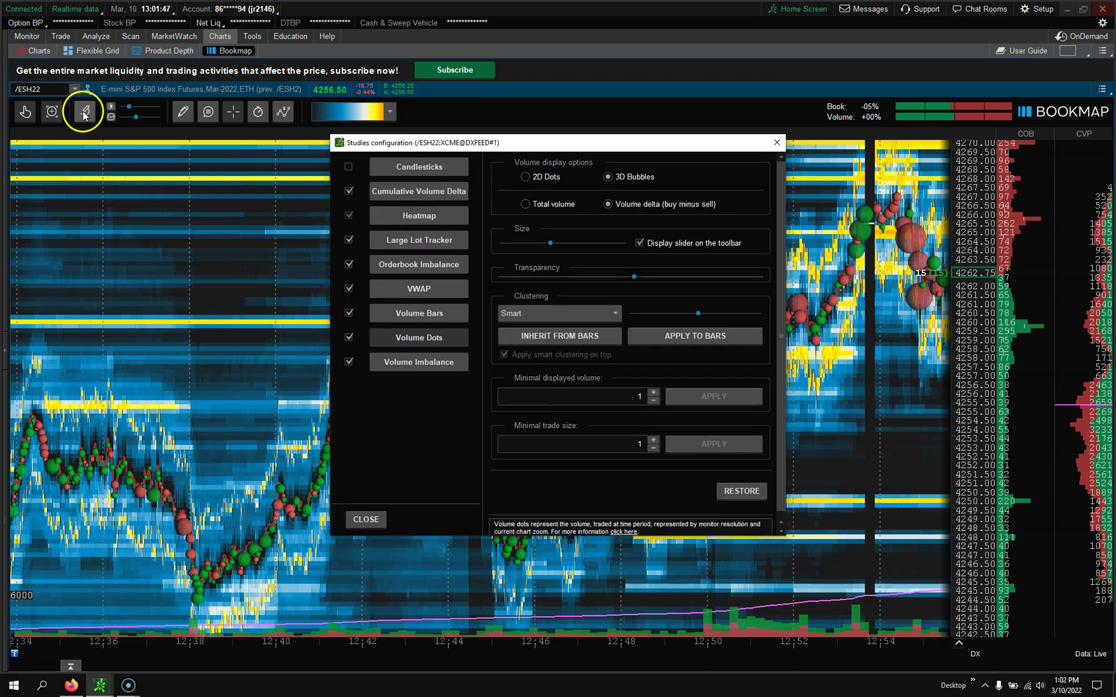
click(350, 167)
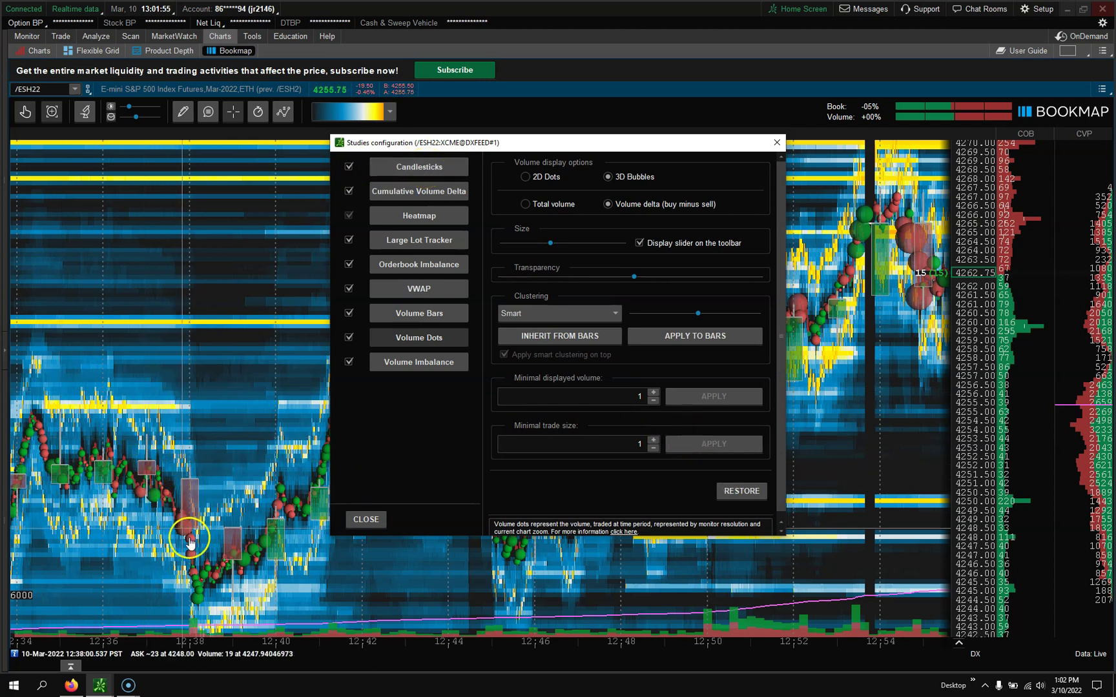
click(348, 166)
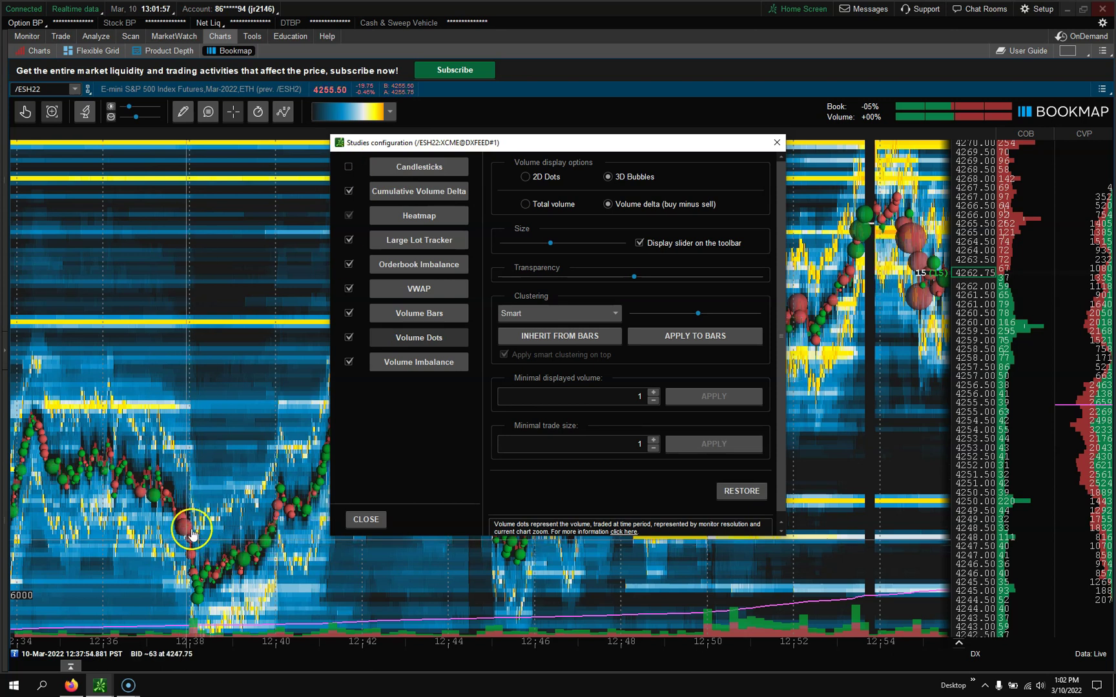
click(405, 192)
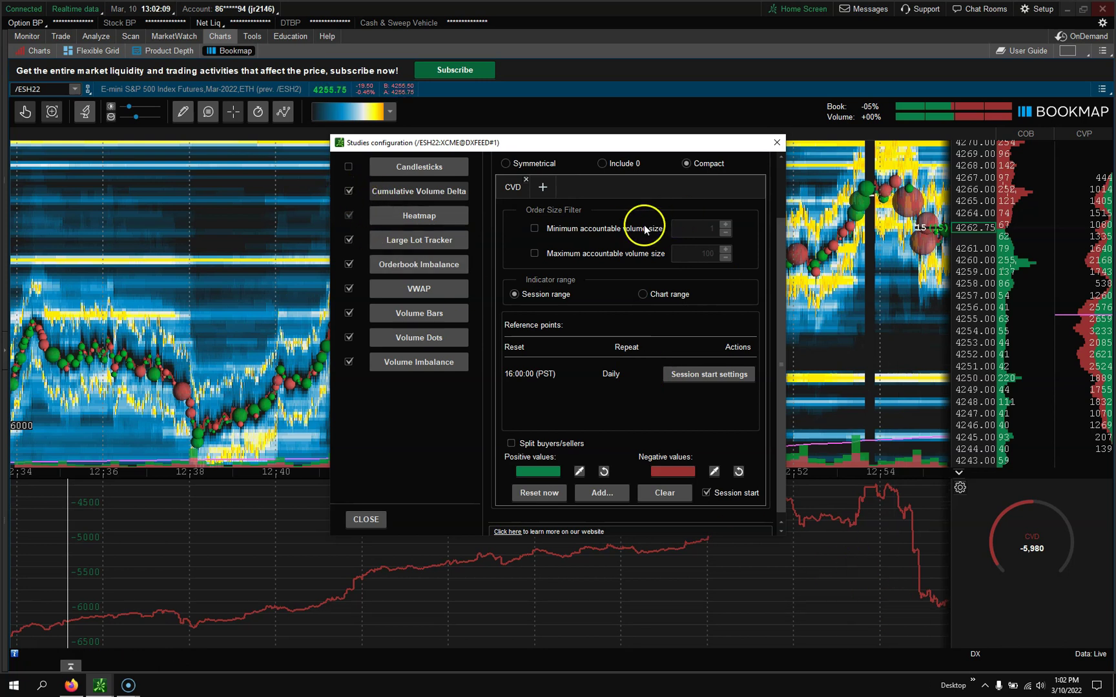
click(348, 192)
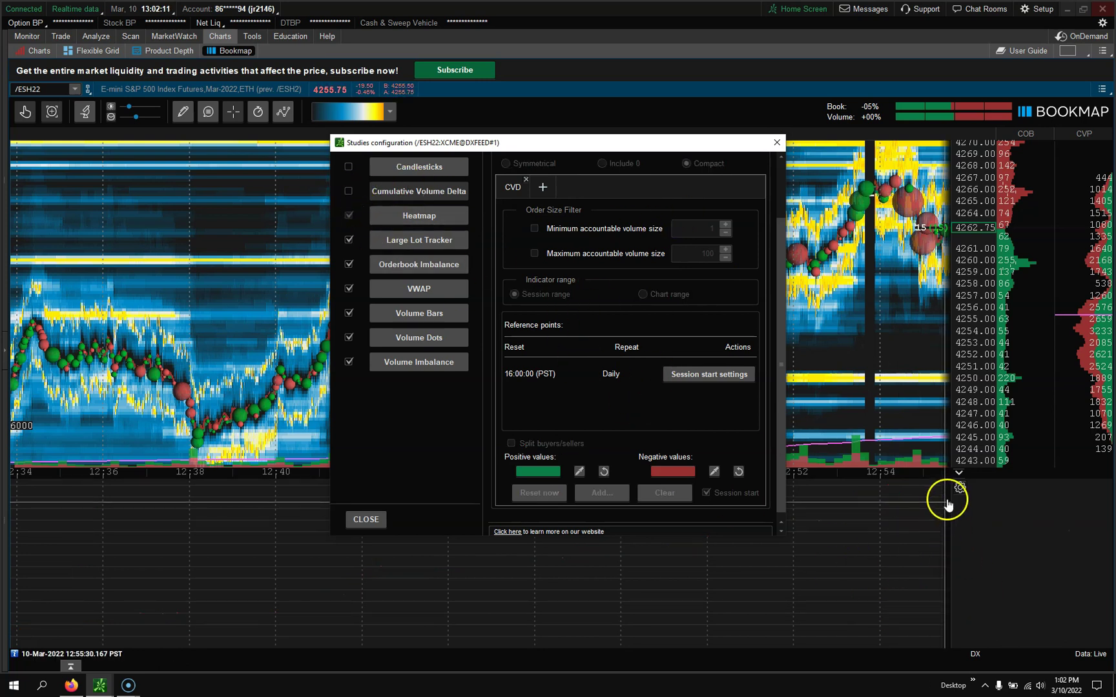
click(959, 471)
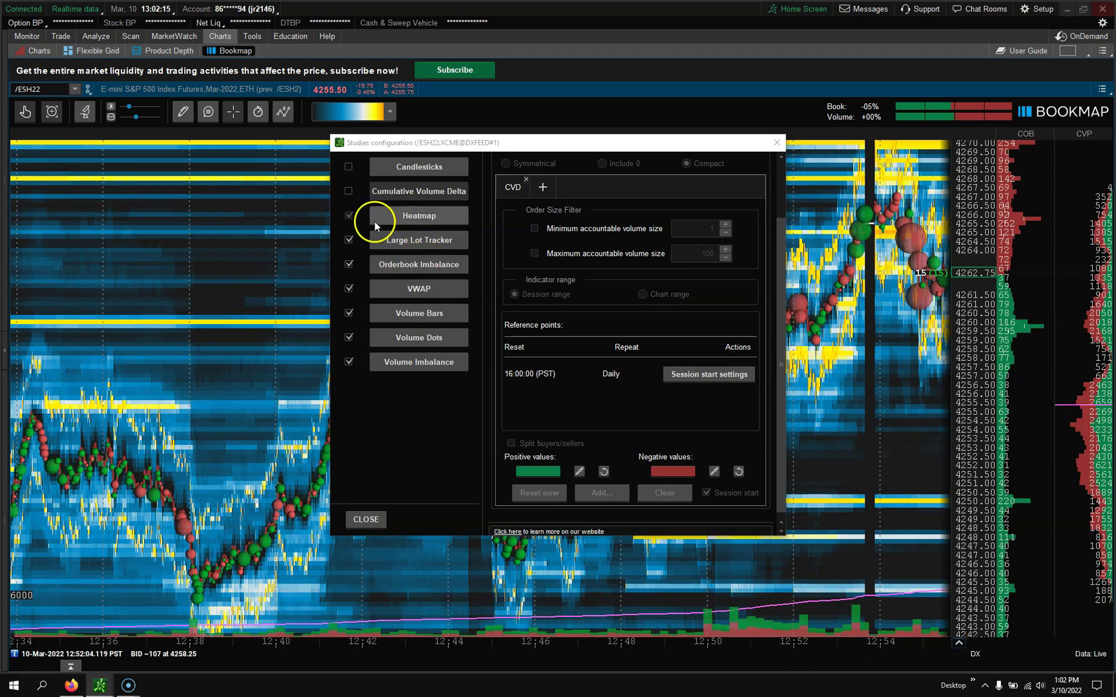
- In the Heatmap's advanced colormap settings, set contrast to 100 and brightness to about 30
click(406, 222)
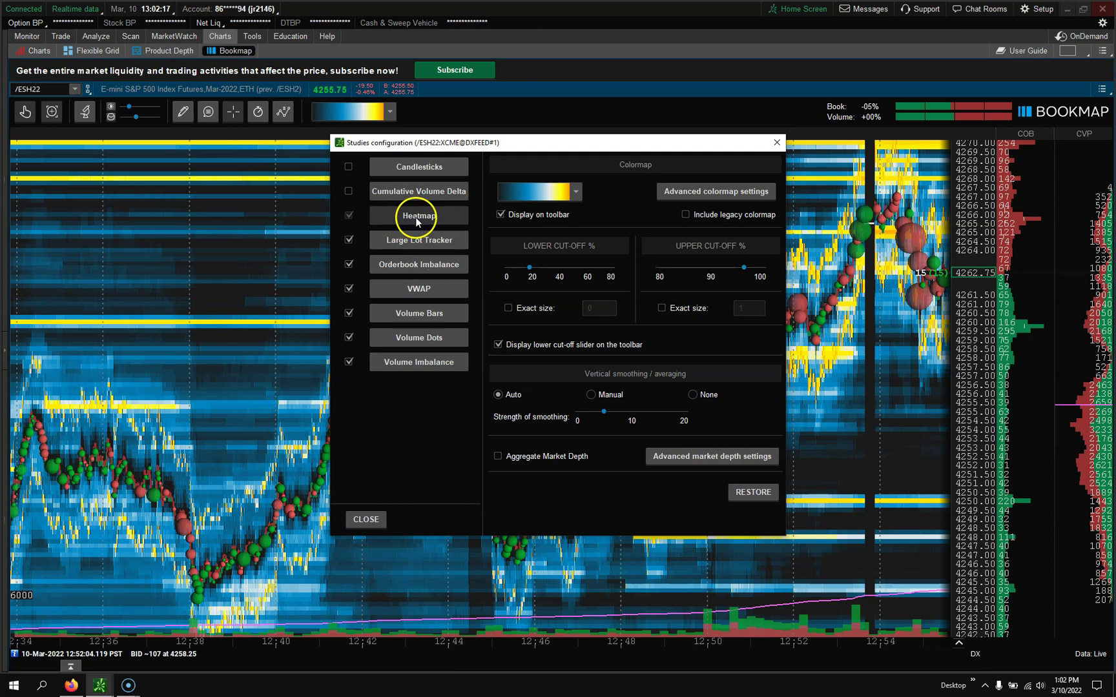
click(577, 193)
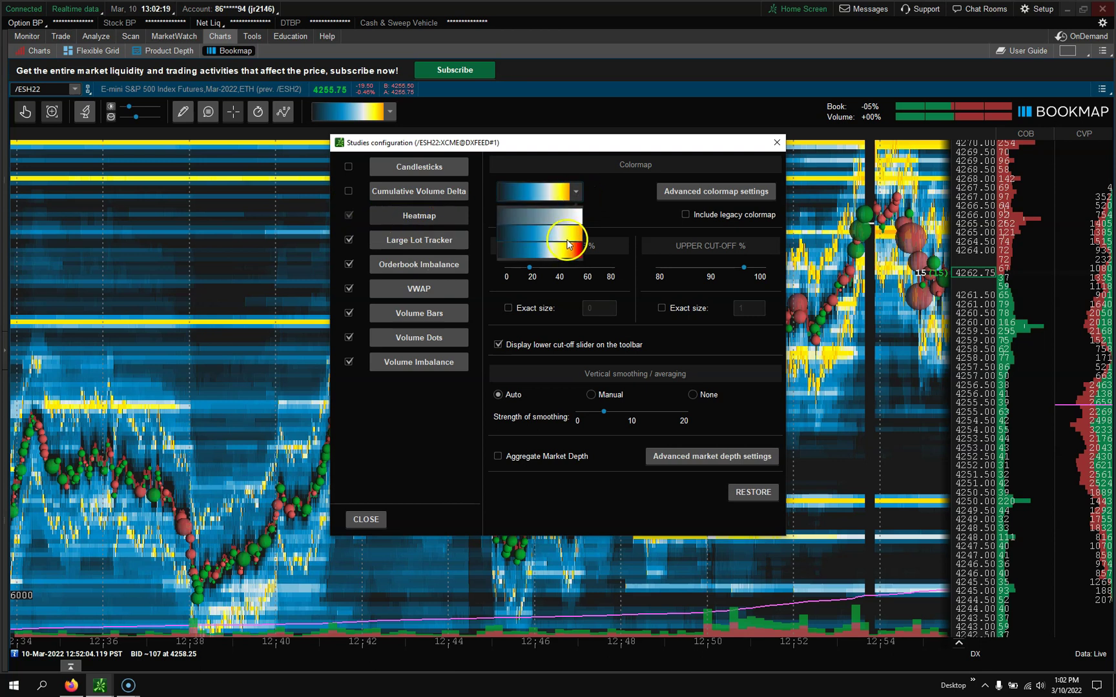
click(704, 195)
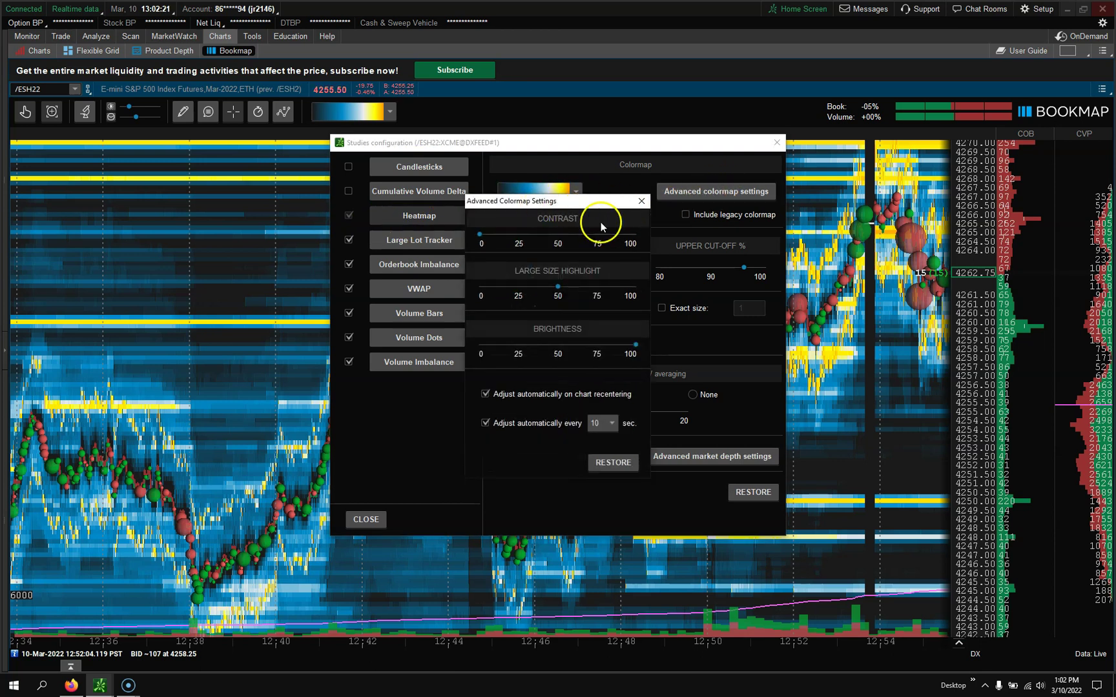
click(485, 240)
drag(483, 235, 628, 252)
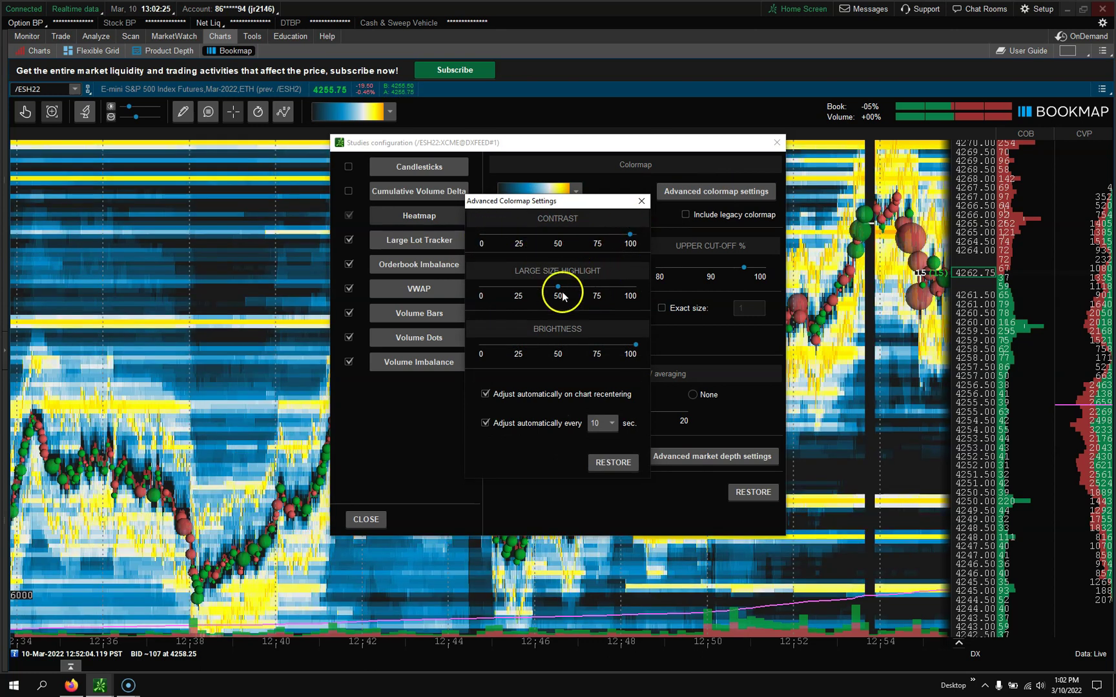
drag(636, 348, 534, 356)
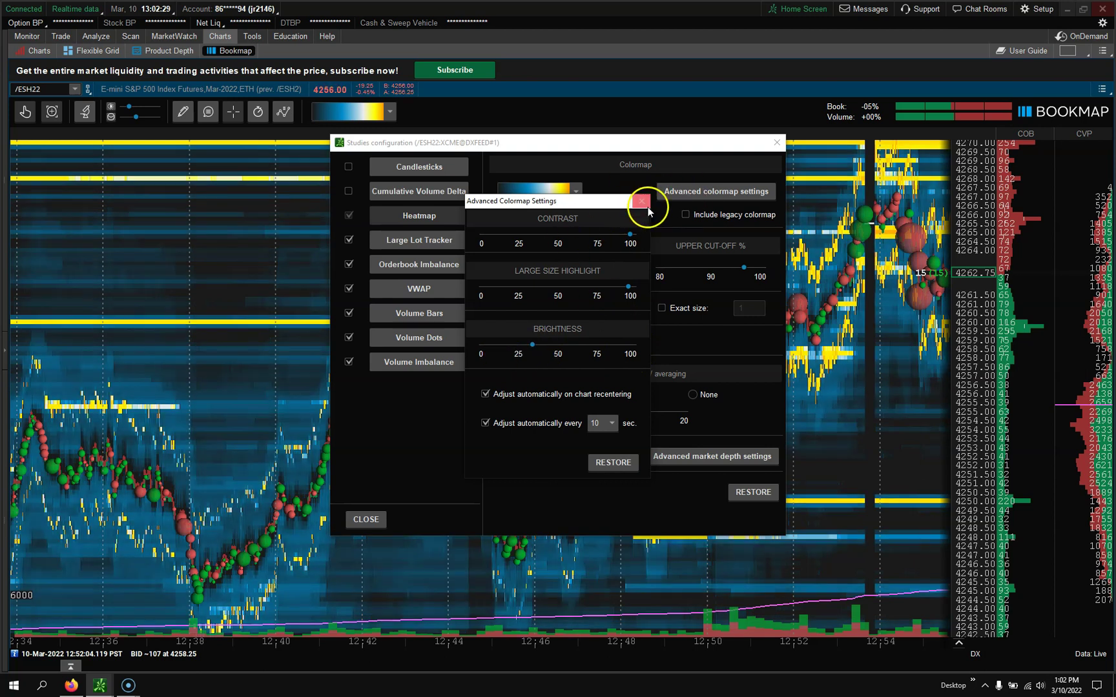
click(641, 201)
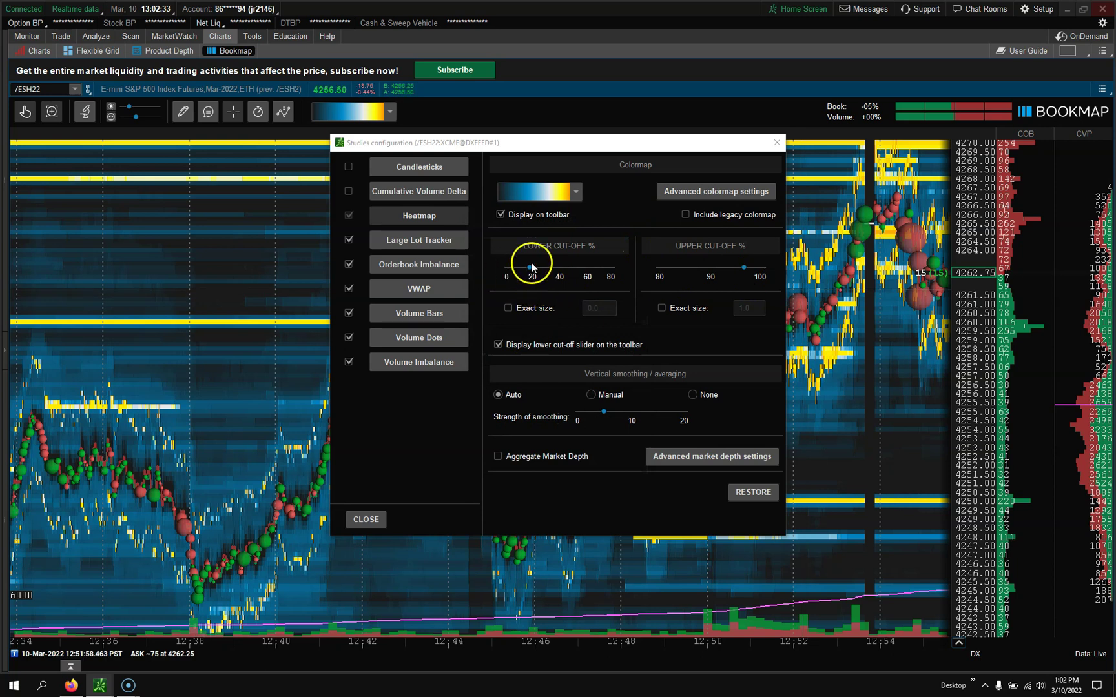
- Set the heatmap lower cut-off to 40%, leave the upper near 100, and view Large Lot Tracker
drag(532, 262, 558, 284)
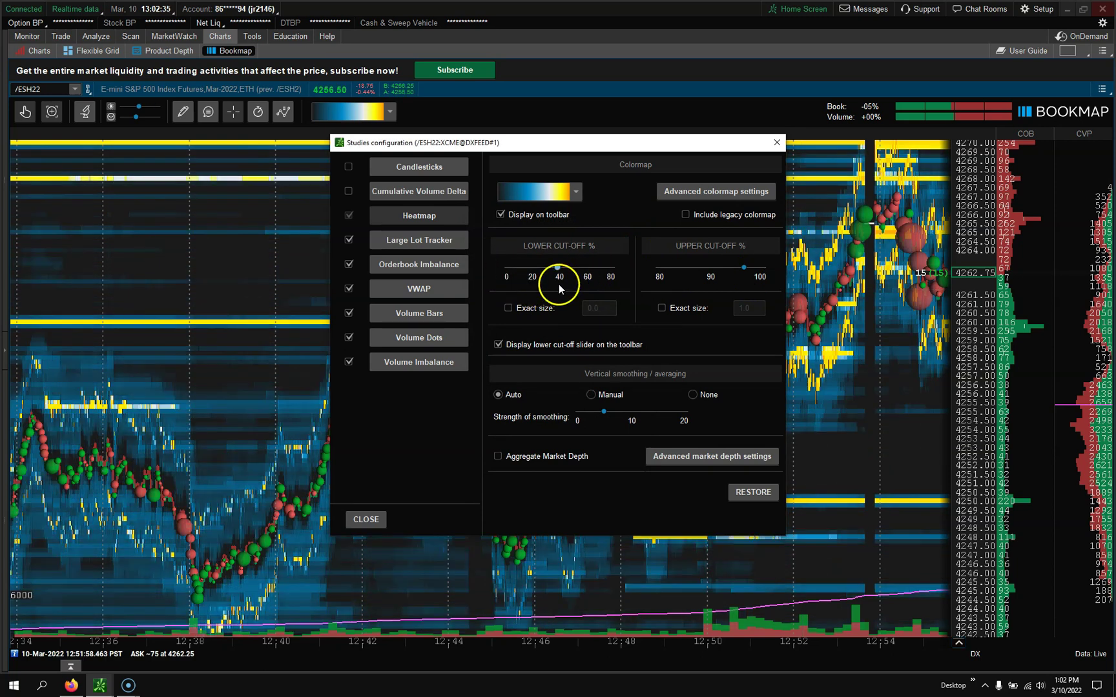
mouse_move(746, 268)
mouse_down()
mouse_move(704, 268)
mouse_move(746, 270)
mouse_move(718, 272)
mouse_move(738, 278)
mouse_up()
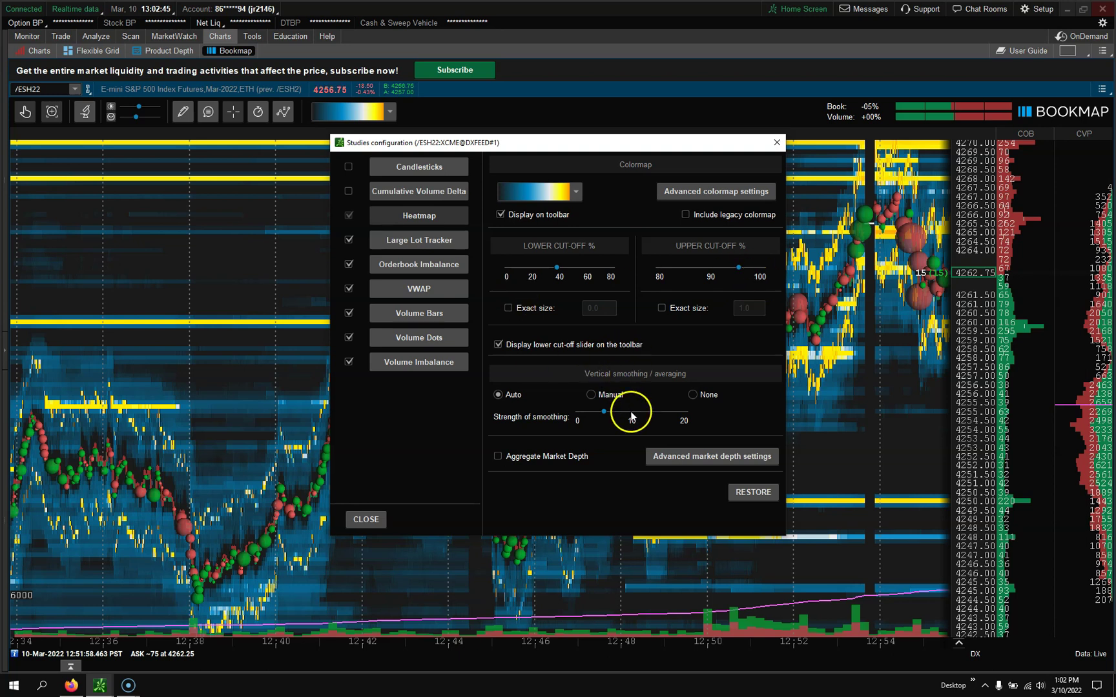
click(399, 241)
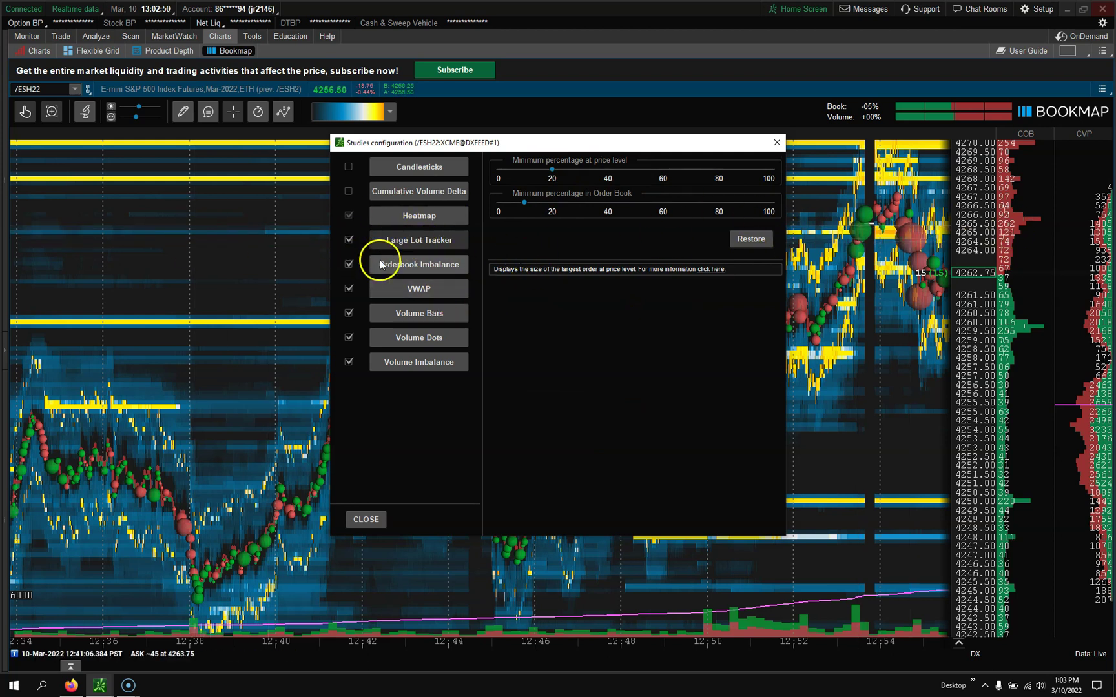
- Toggle the Orderbook Imbalance and Volume Imbalance studies off and back on
click(425, 264)
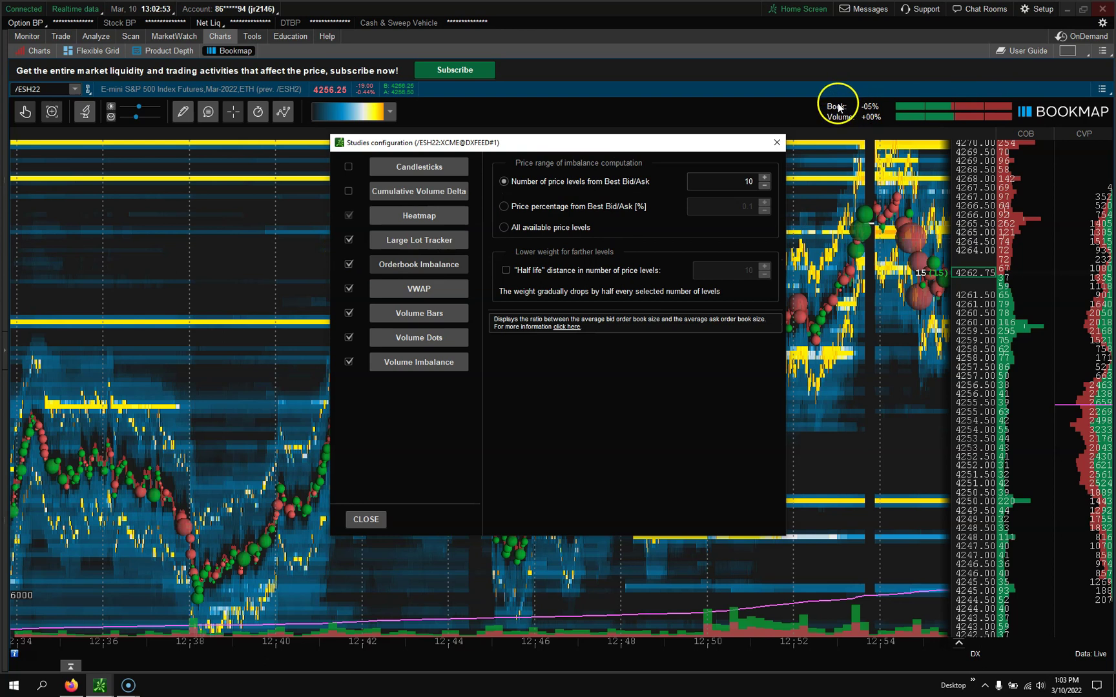
click(349, 265)
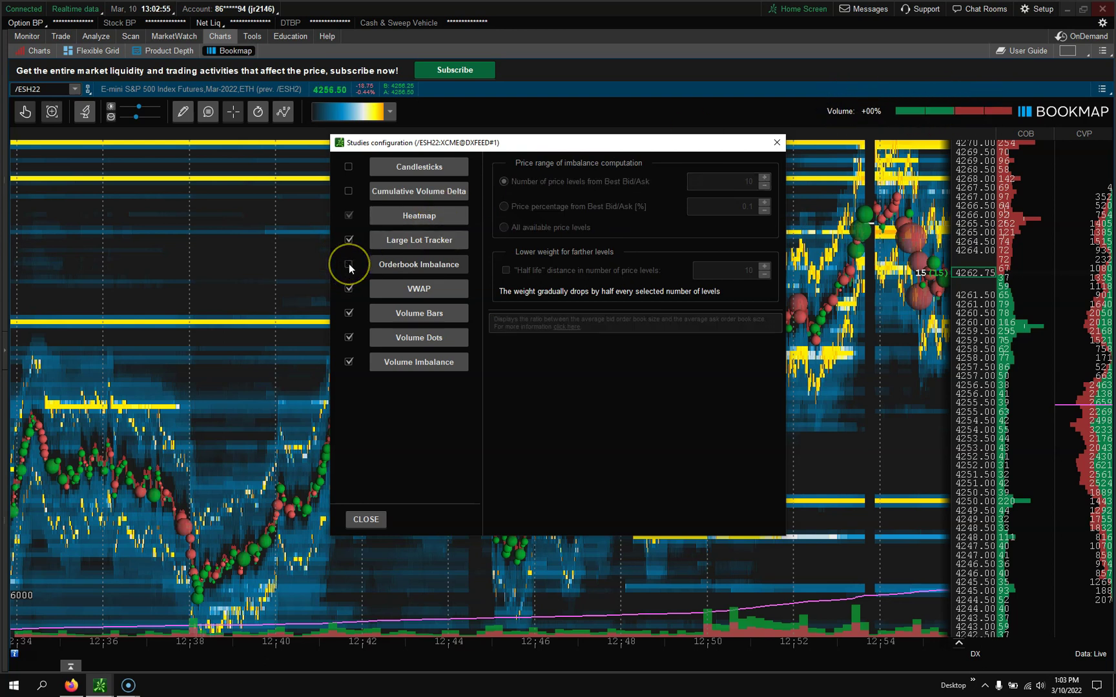
click(349, 265)
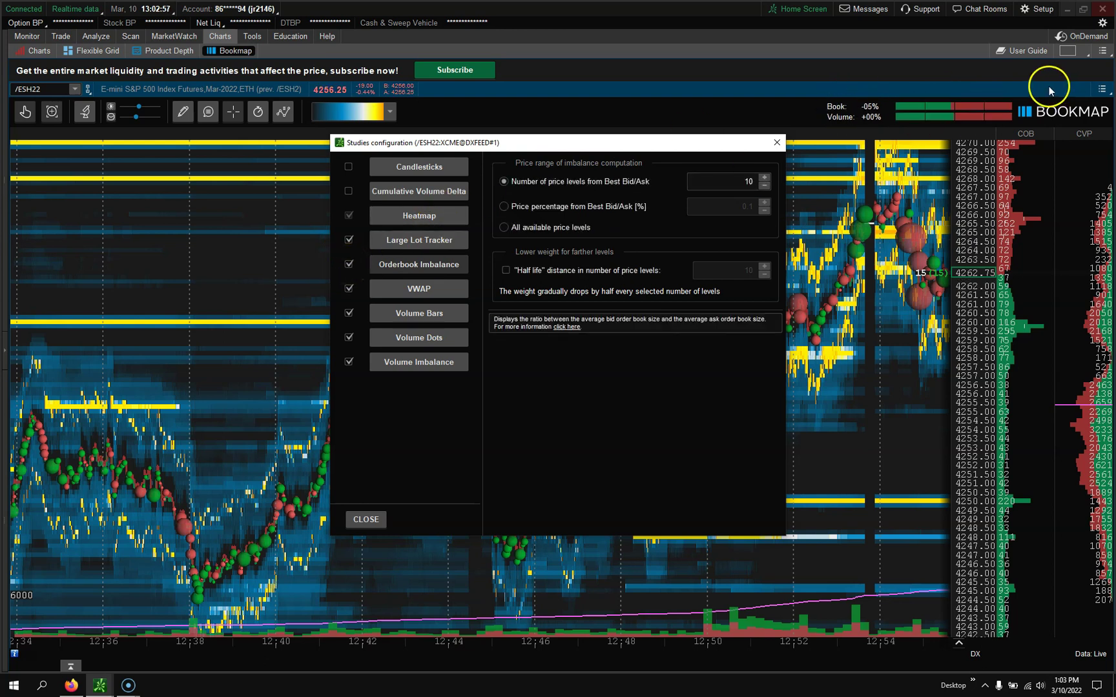
click(348, 363)
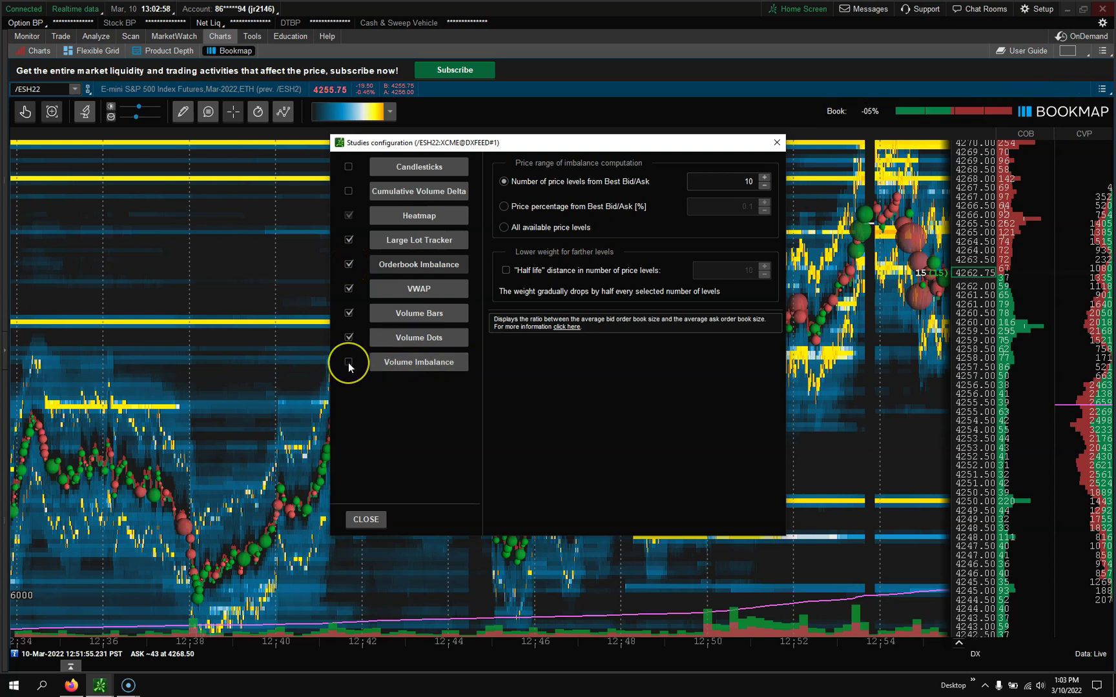
click(349, 363)
- Pick yellow from the swatches as the VWAP study's line colour
click(411, 289)
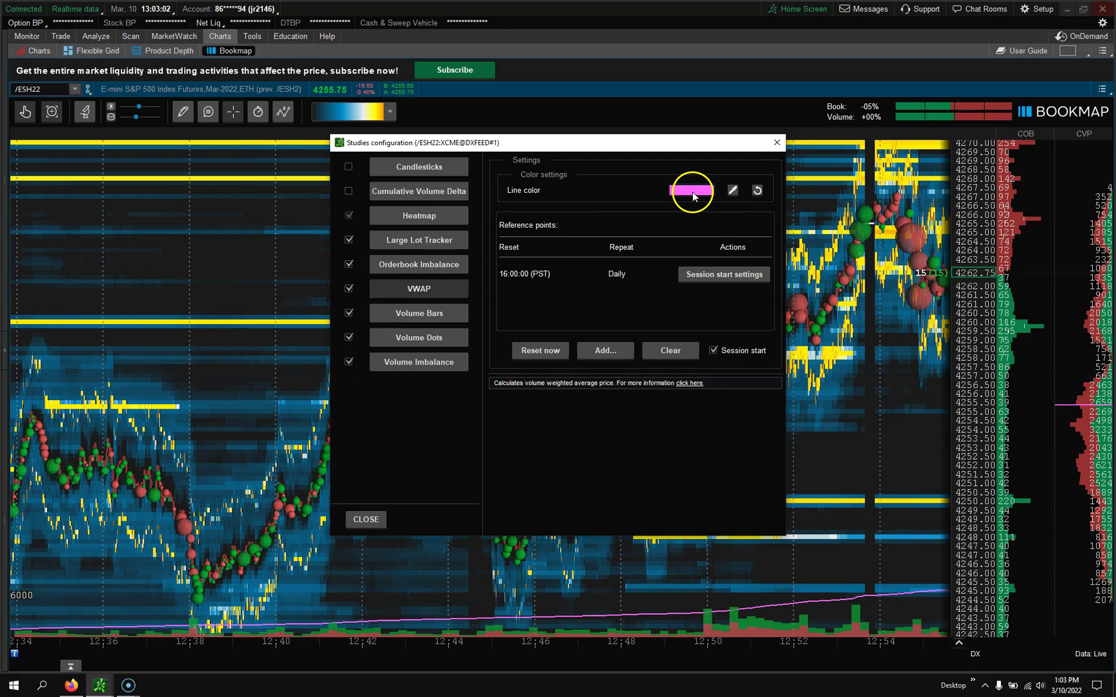
click(694, 195)
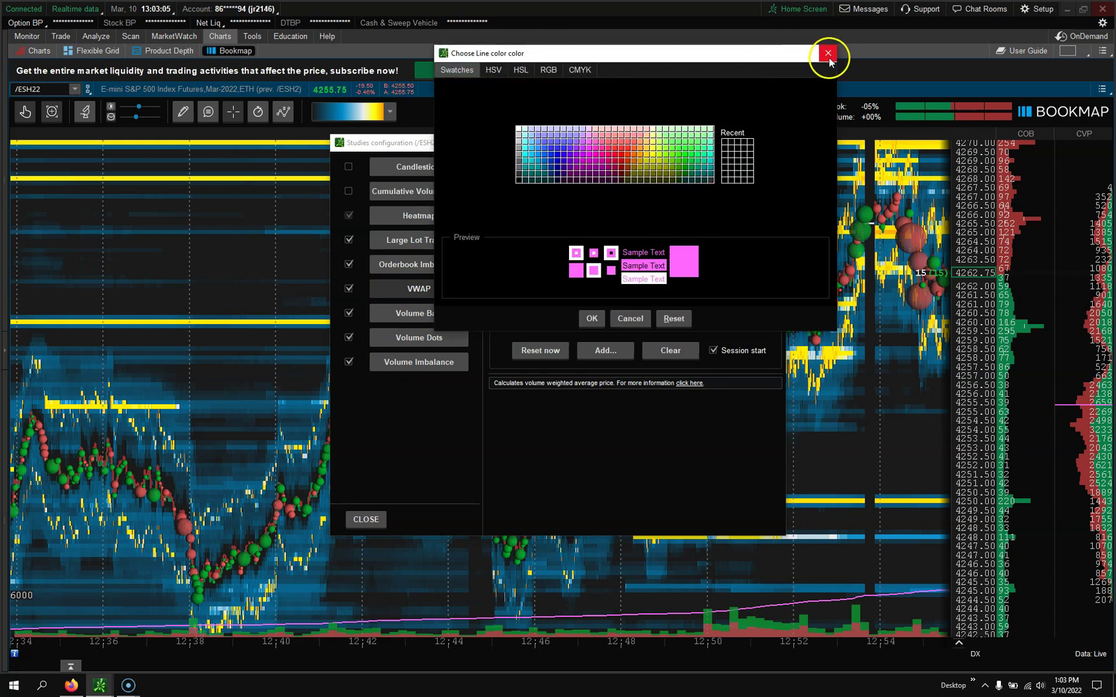
click(653, 154)
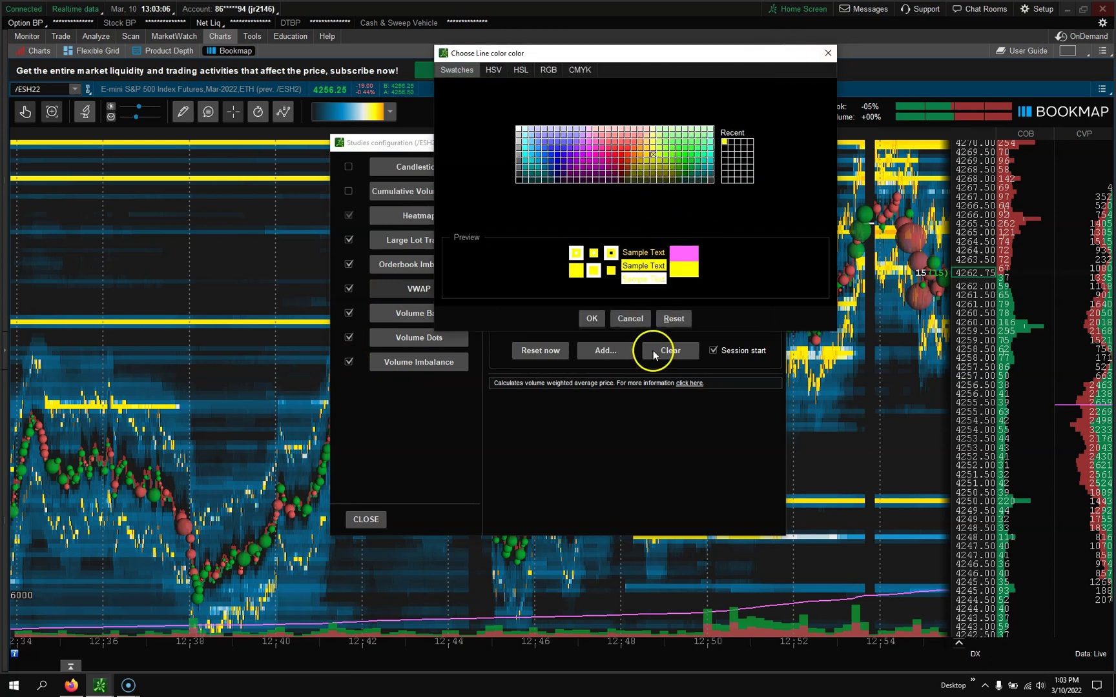
click(602, 322)
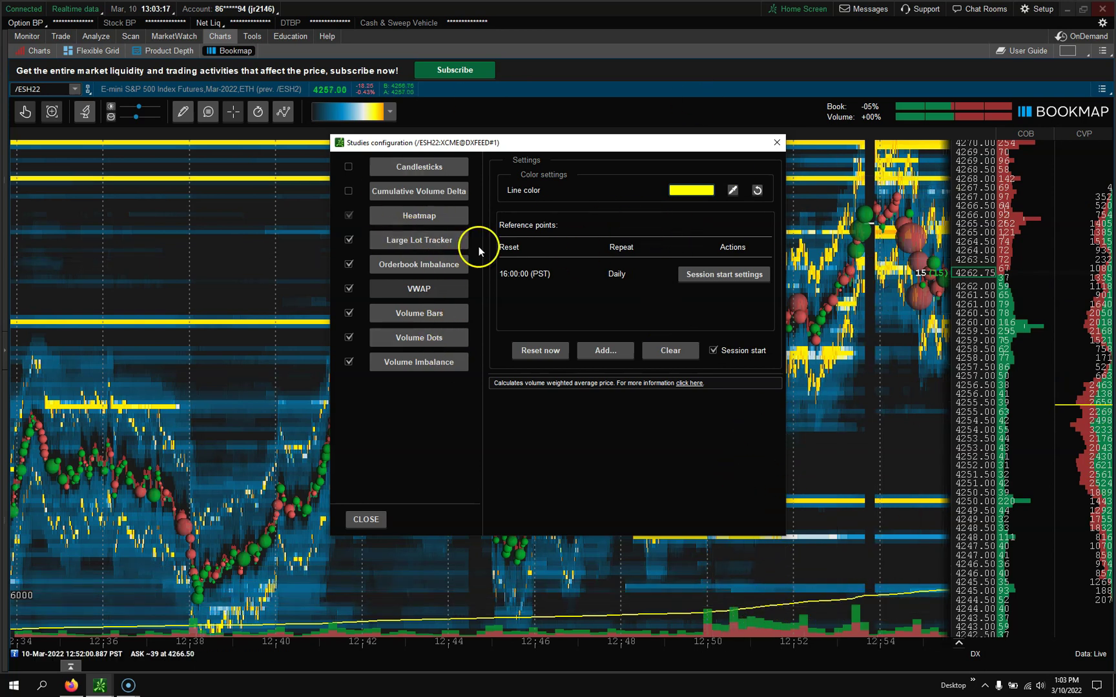
click(420, 316)
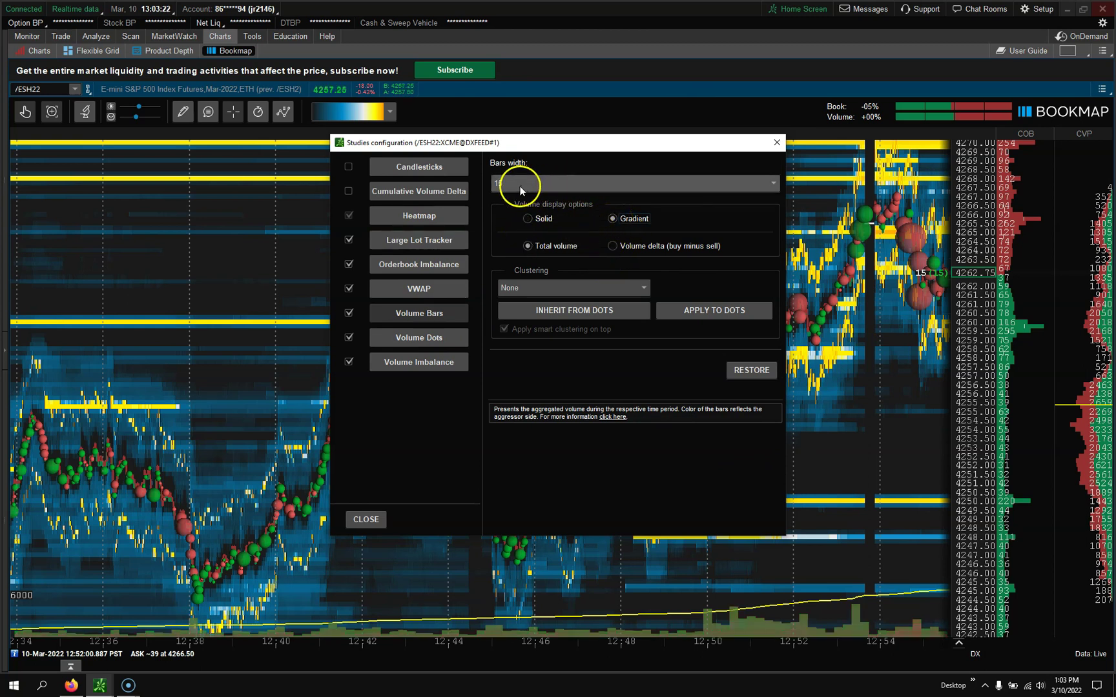
- Switch the volume bars to Solid display and set the bar width to 3 instead of 15
click(587, 186)
click(613, 183)
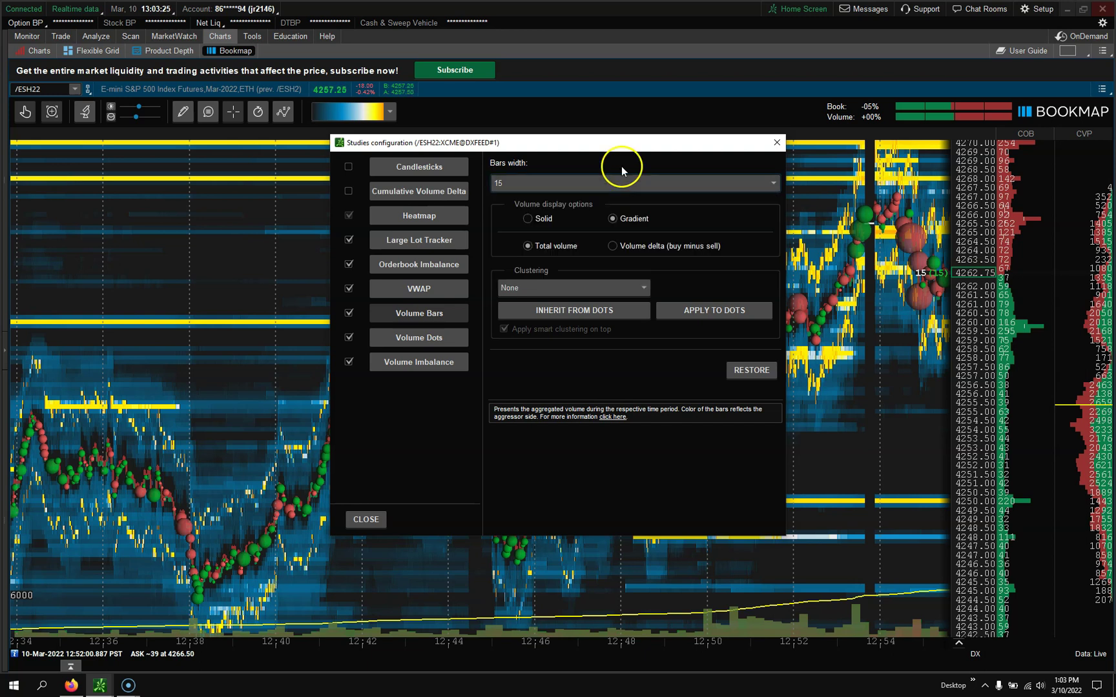
click(528, 219)
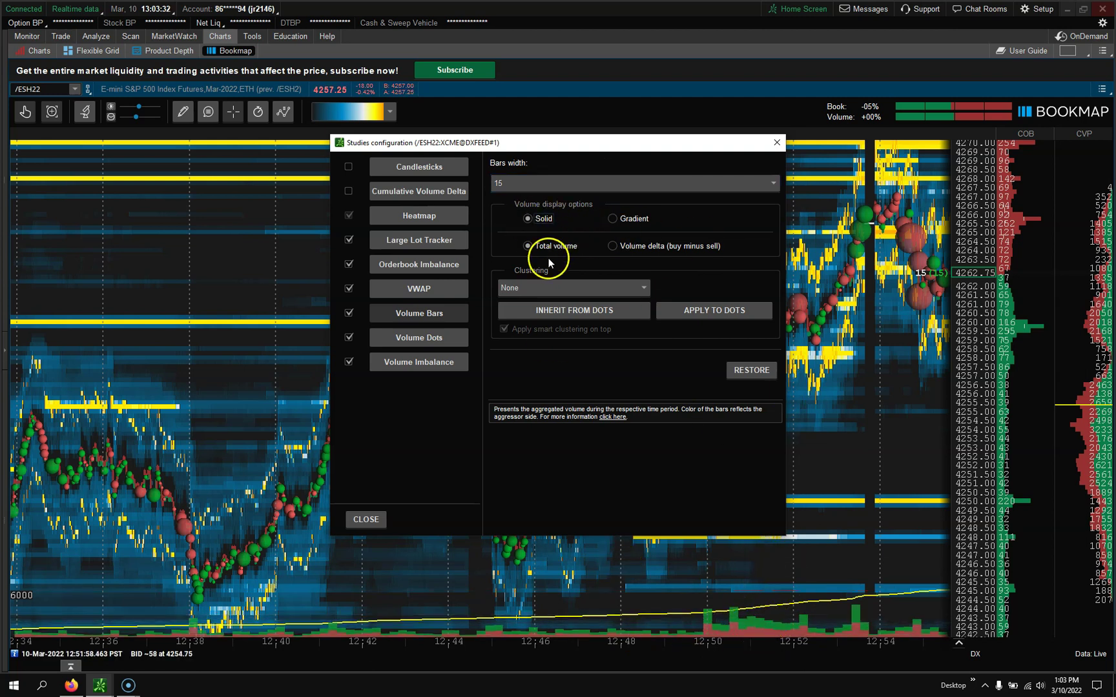
click(509, 186)
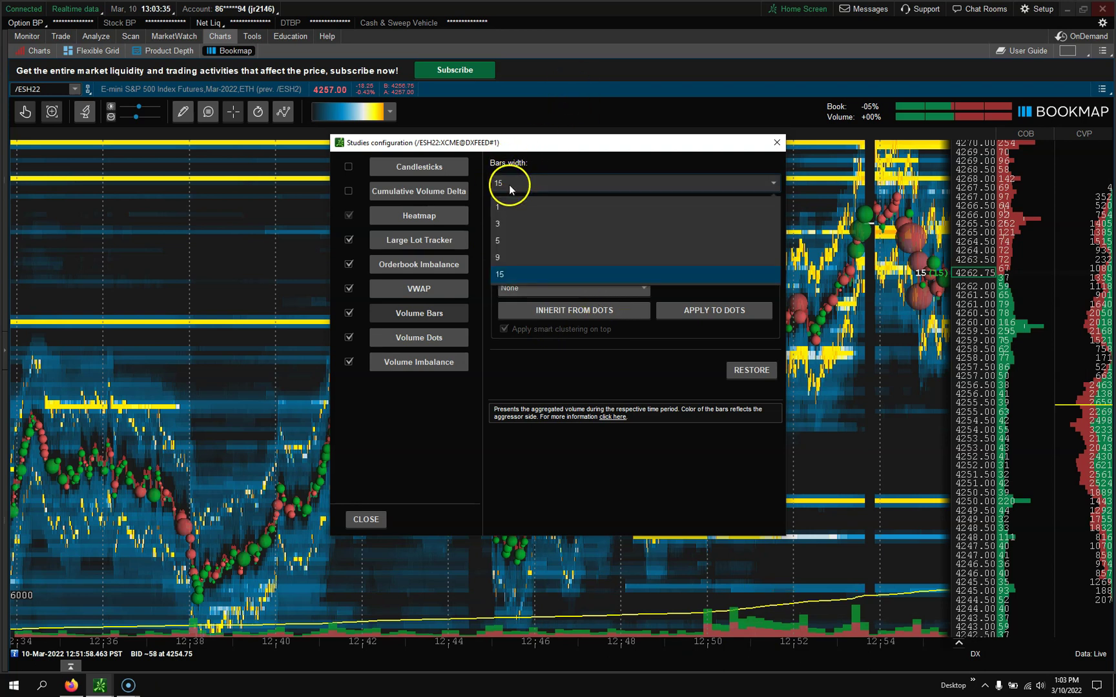
click(505, 226)
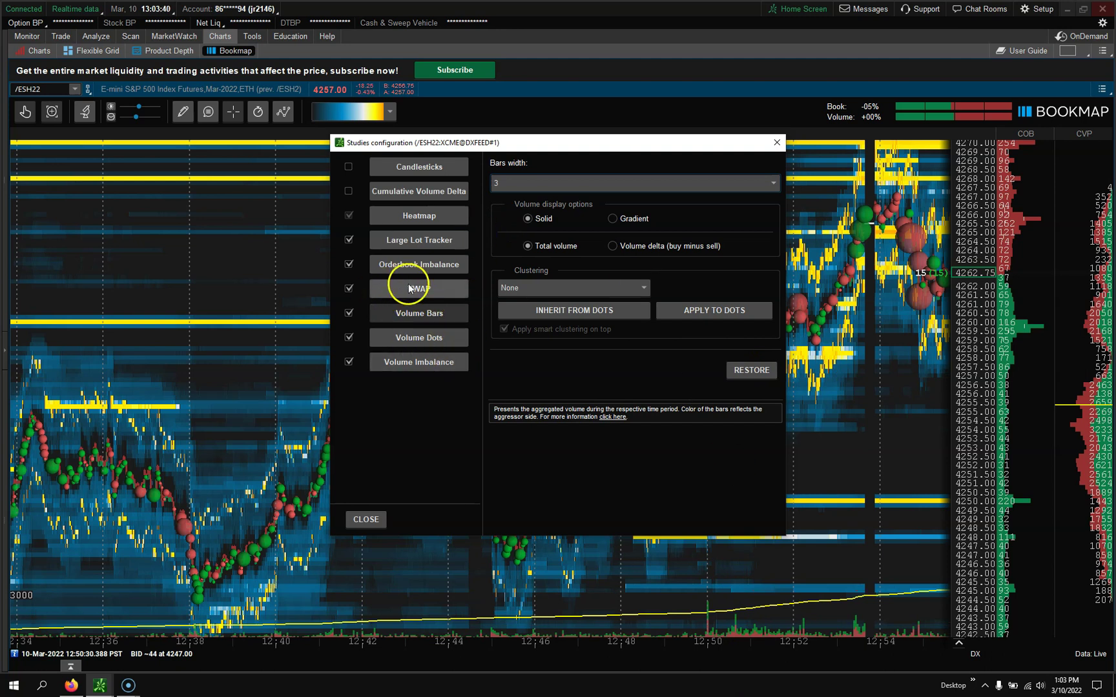
- Shrink and then disable Volume Dots, keep Volume Bars enabled, and close the Studies configuration
click(387, 337)
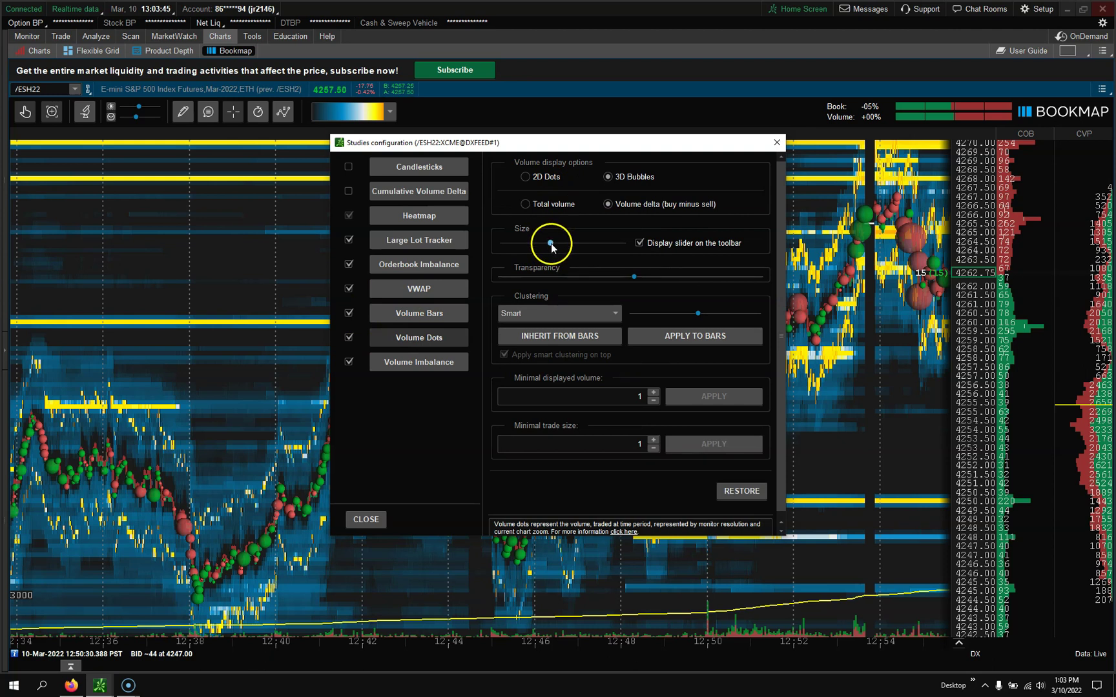
mouse_move(551, 244)
mouse_down()
mouse_move(529, 250)
mouse_move(611, 244)
mouse_move(543, 251)
mouse_up()
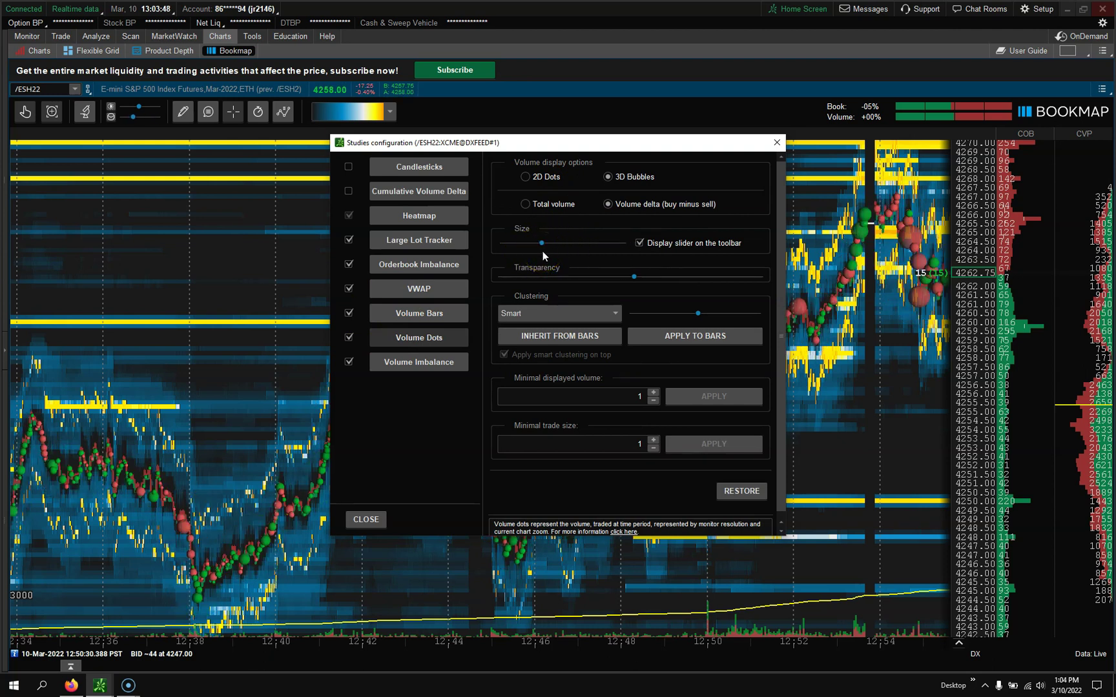
click(401, 315)
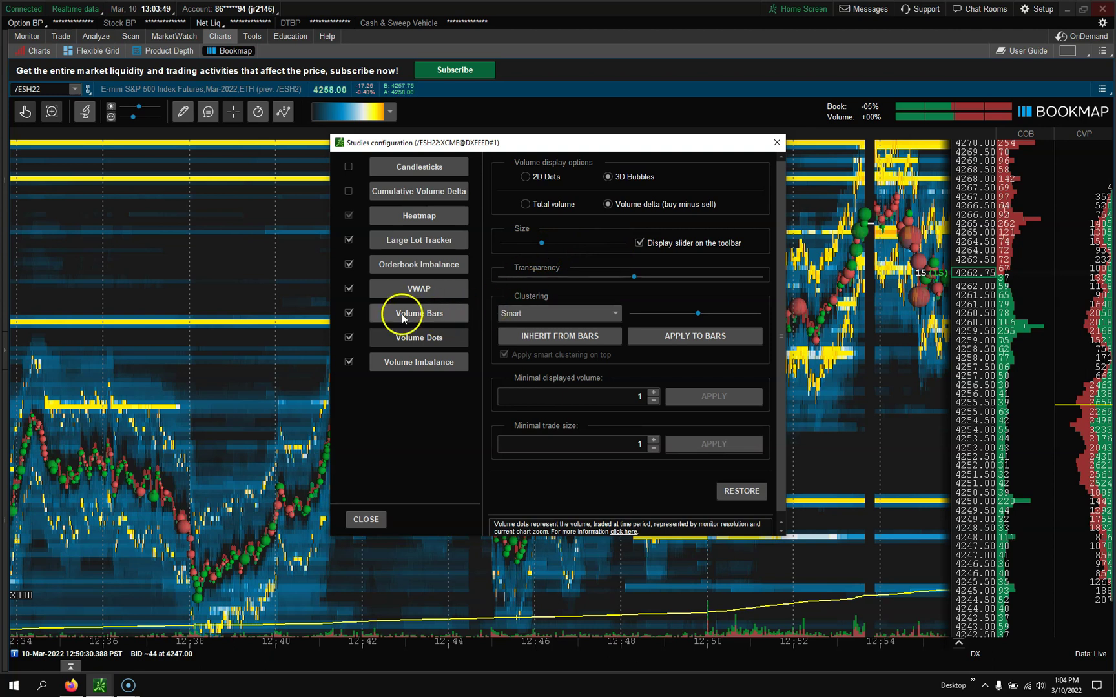
click(350, 313)
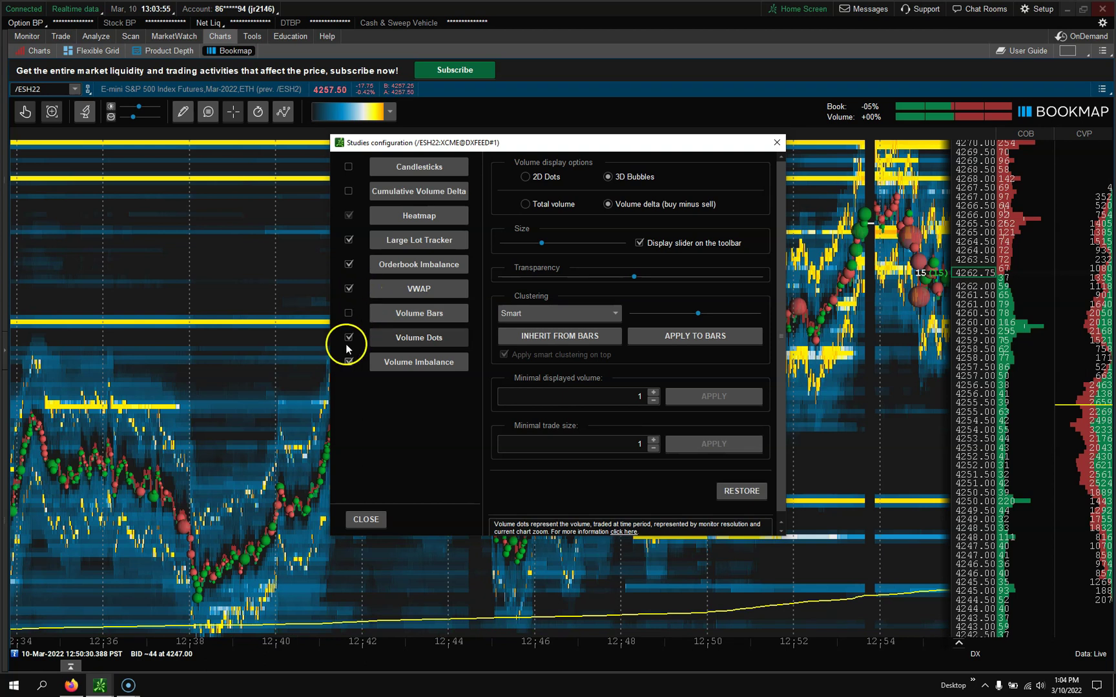
click(348, 313)
click(349, 337)
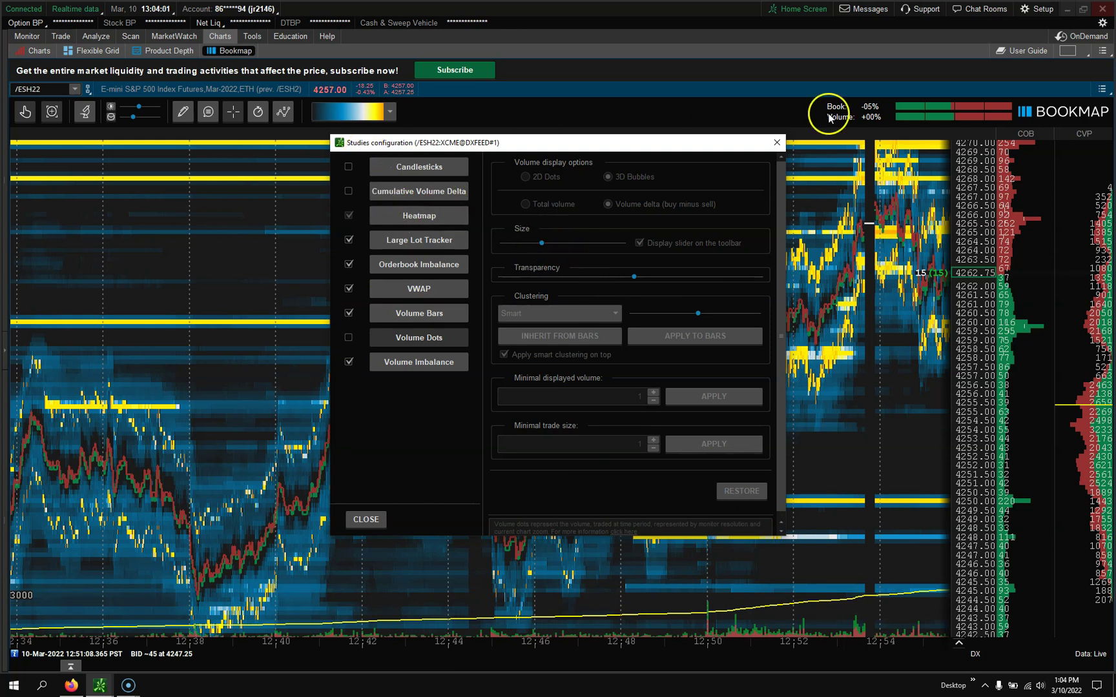
click(775, 145)
scroll(734, 284, up, 5)
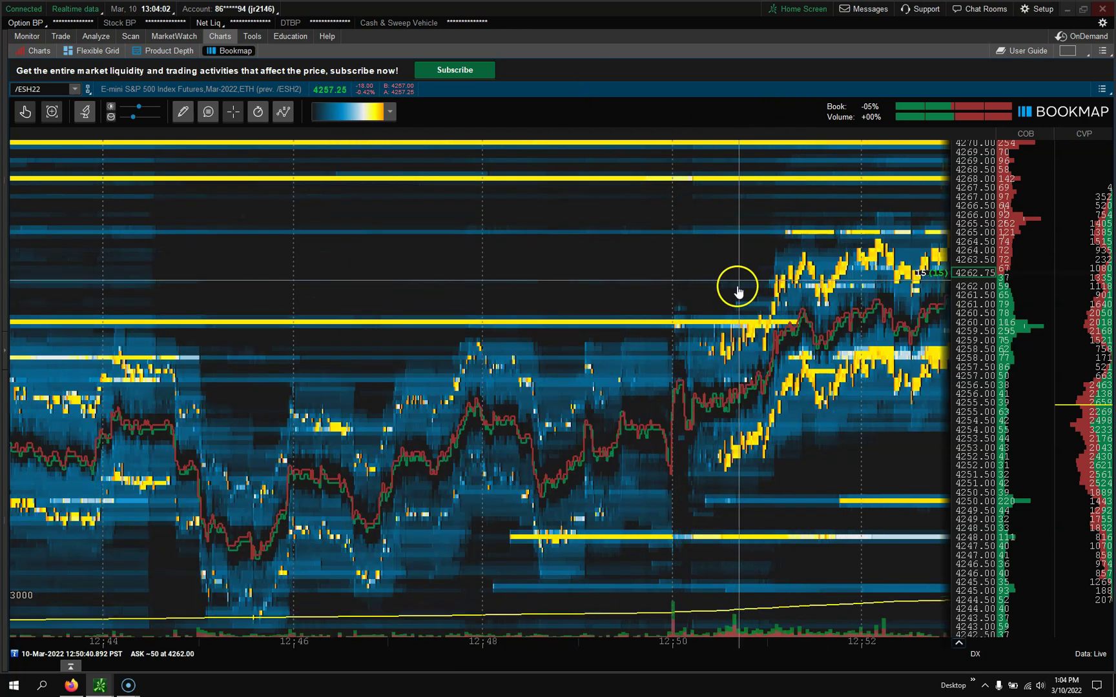
scroll(749, 271, down, 5)
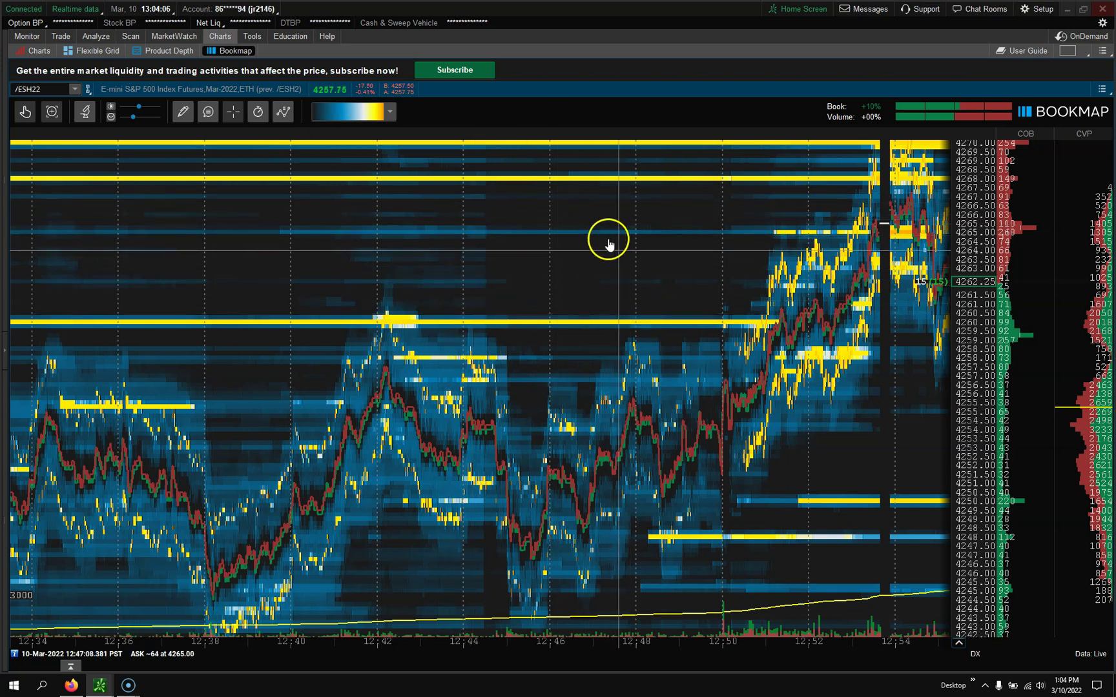
right_click(569, 260)
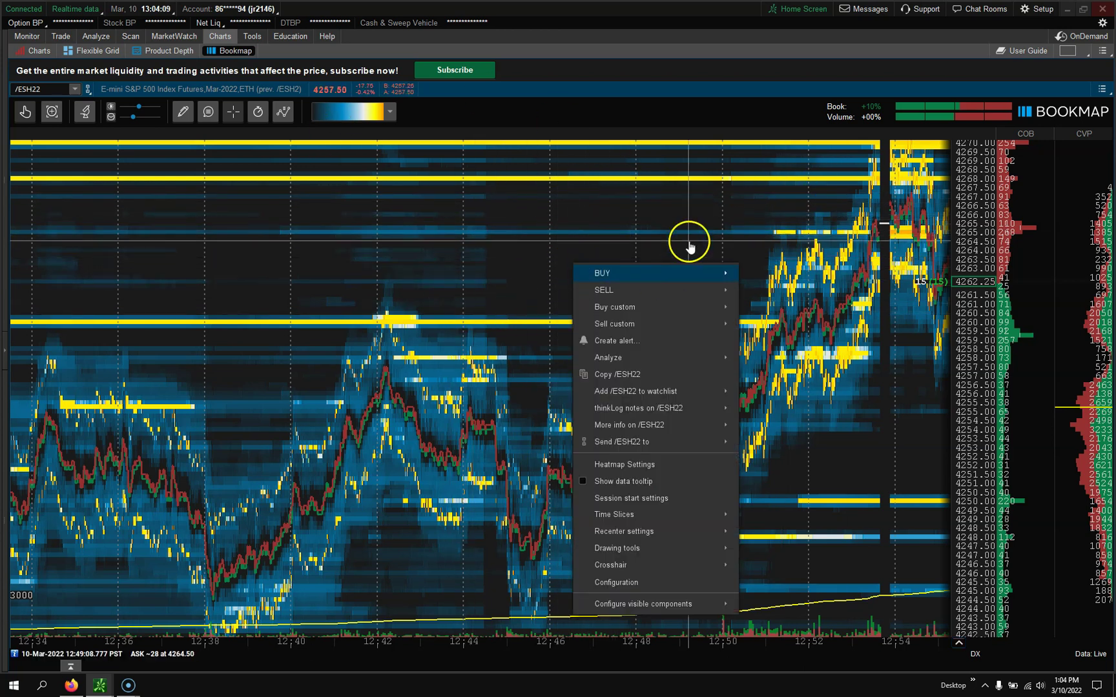
mouse_move(625, 279)
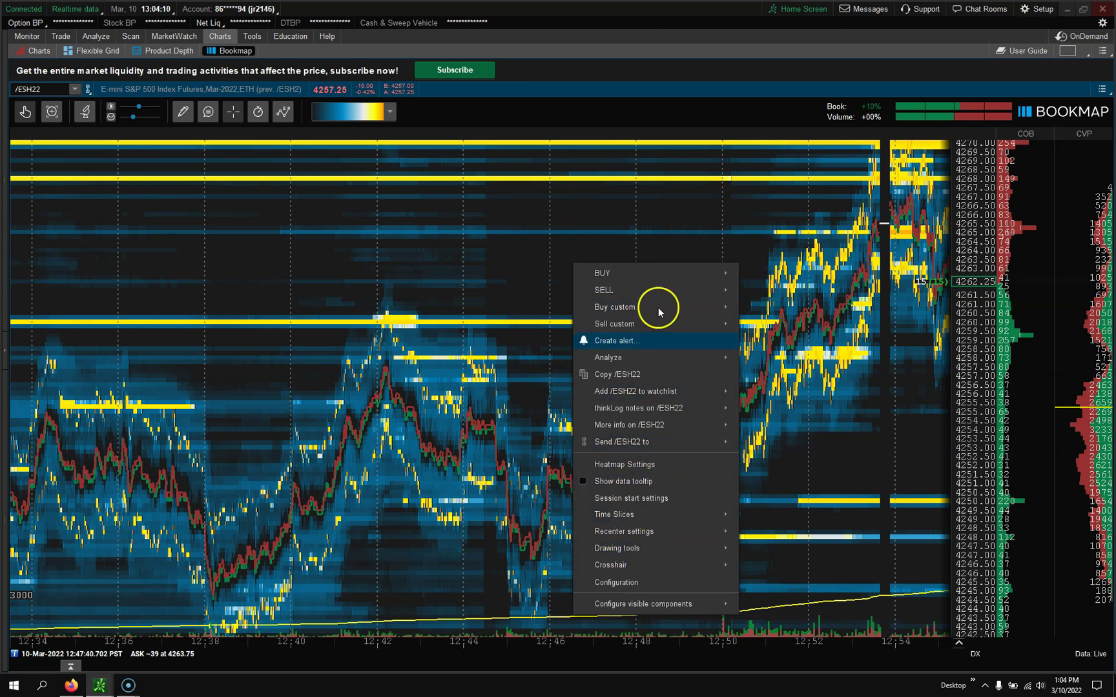
mouse_move(685, 296)
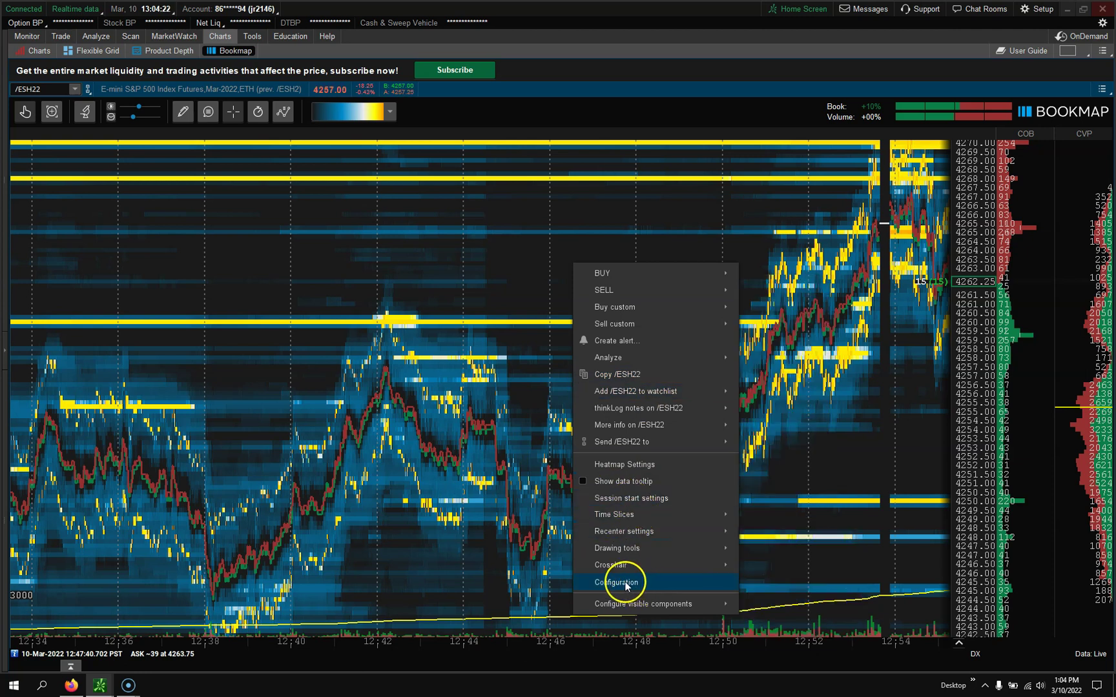
mouse_move(635, 605)
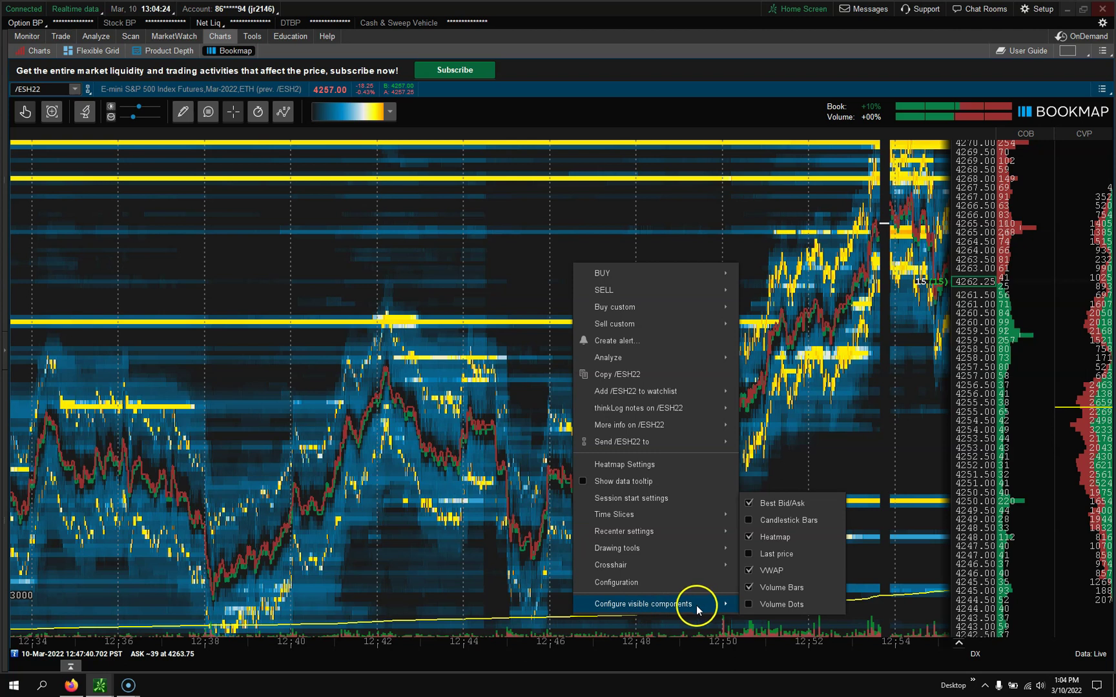
click(618, 583)
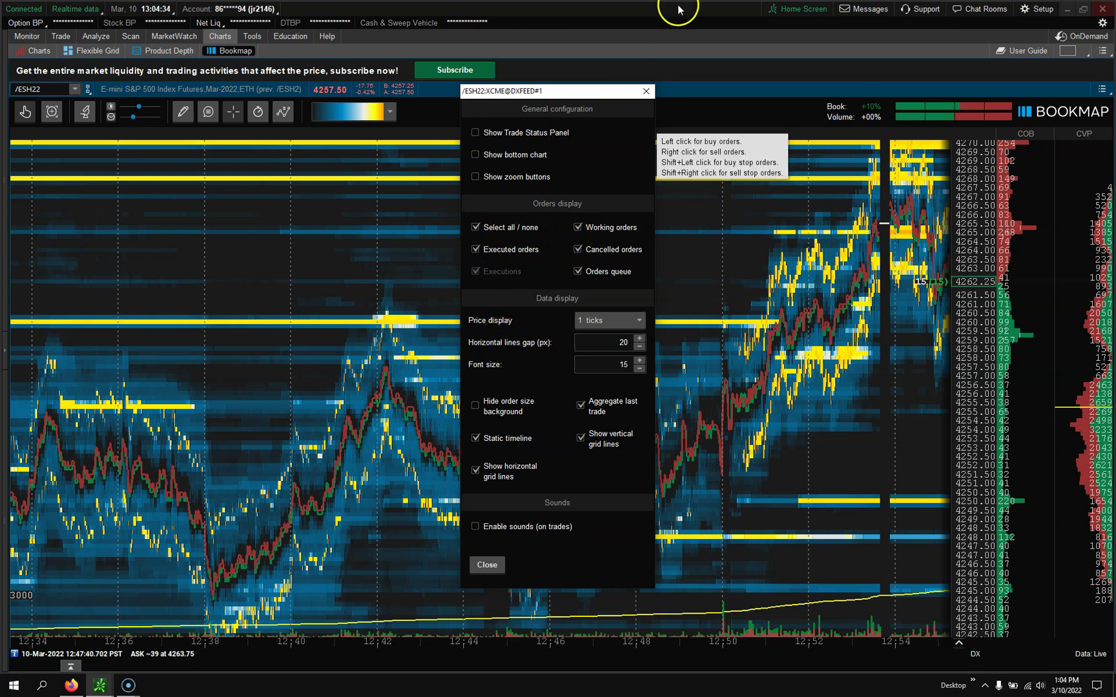
click(641, 95)
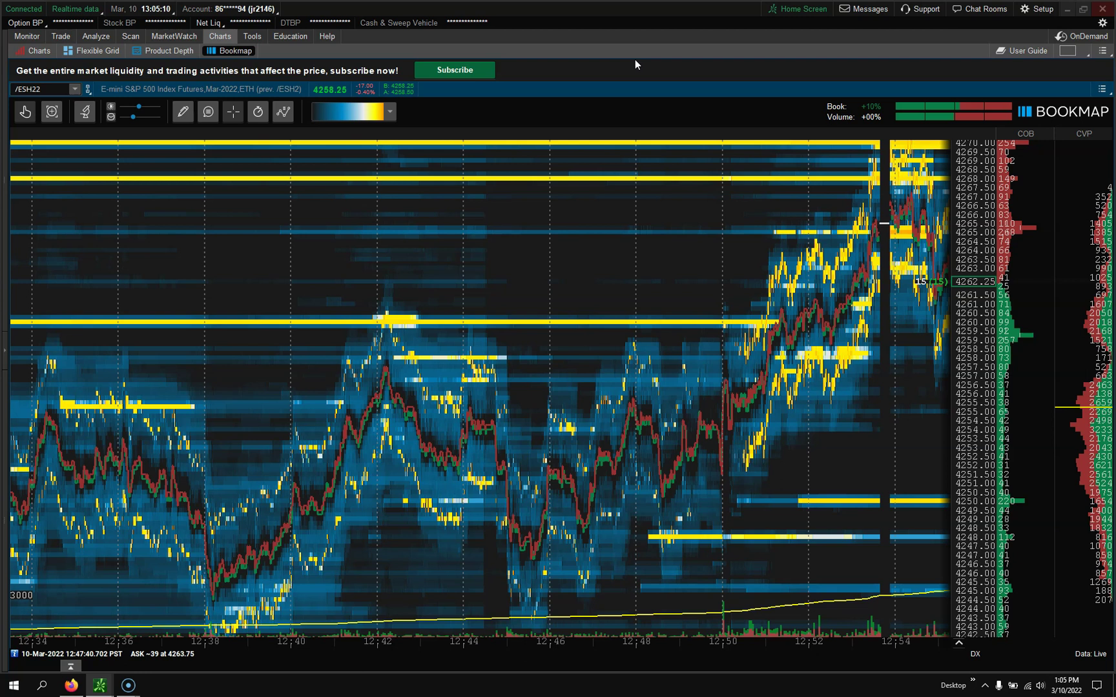
click(882, 450)
click(824, 317)
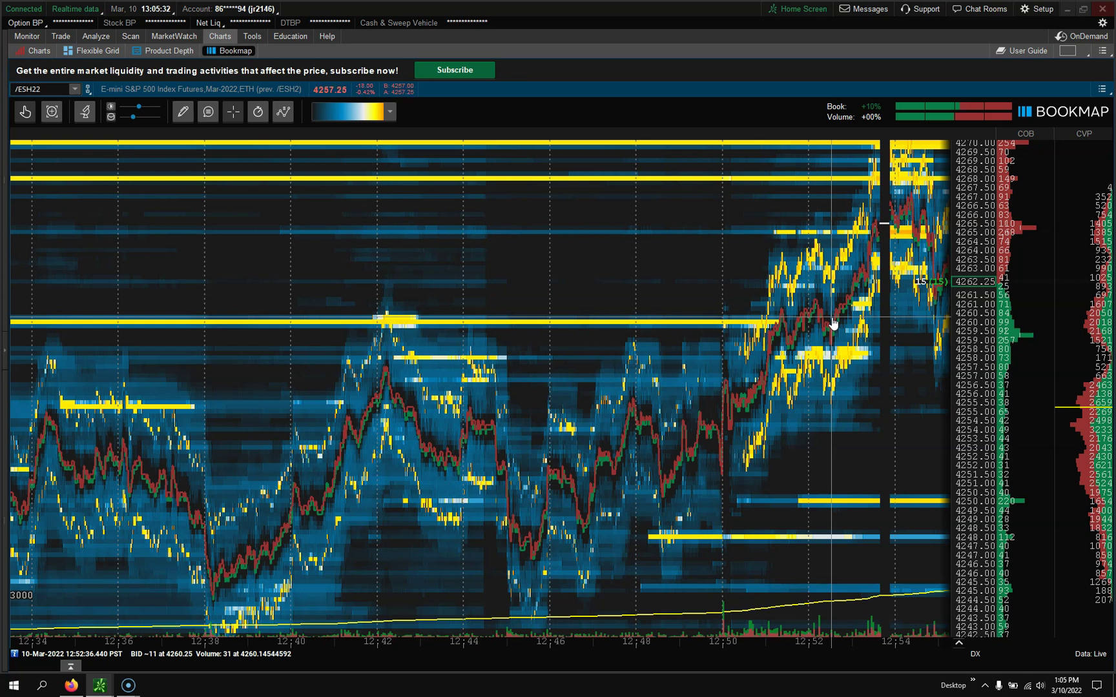
click(599, 292)
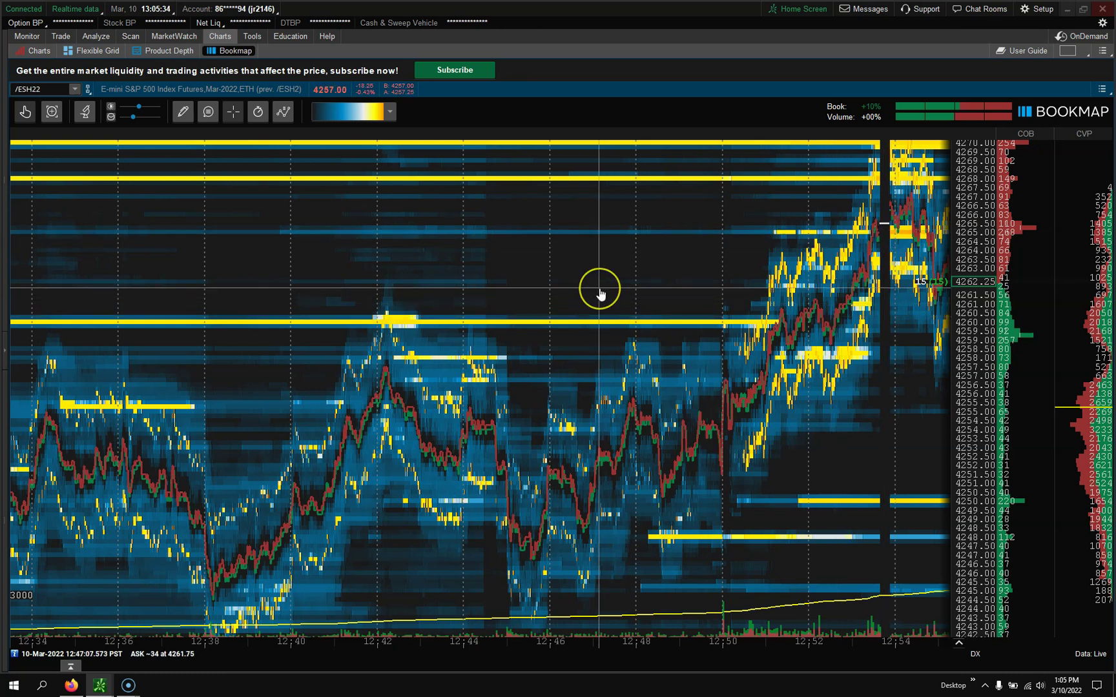